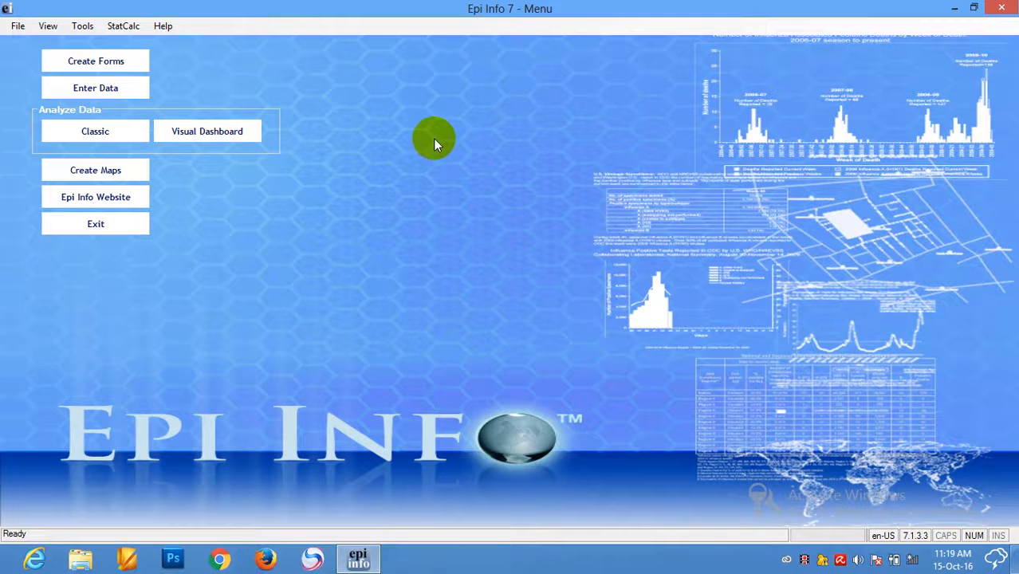
- Open the Survey form of the Mumps.prj project, from the Mumps project folder, for data entry
click(90, 91)
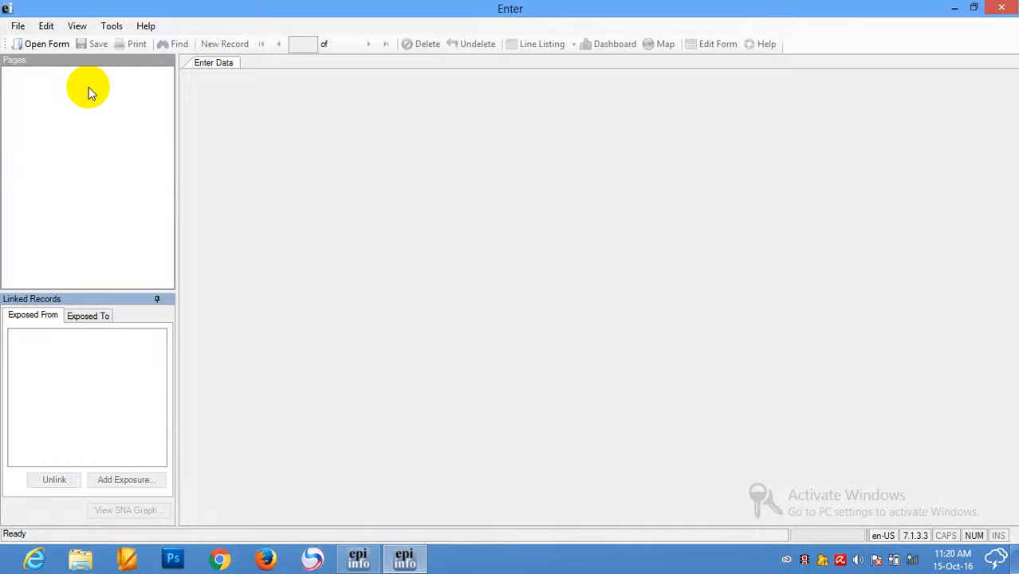
click(43, 44)
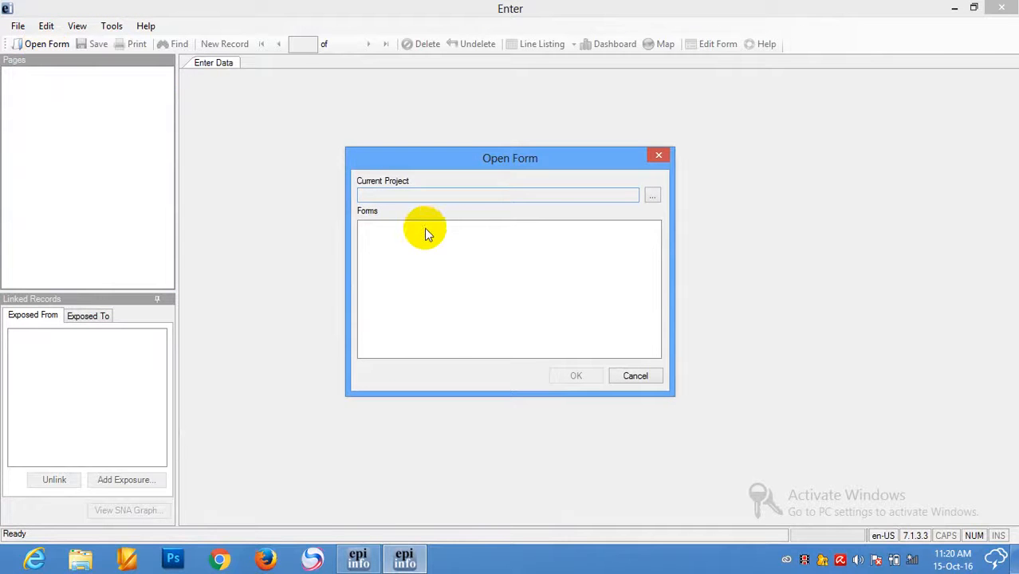
click(653, 196)
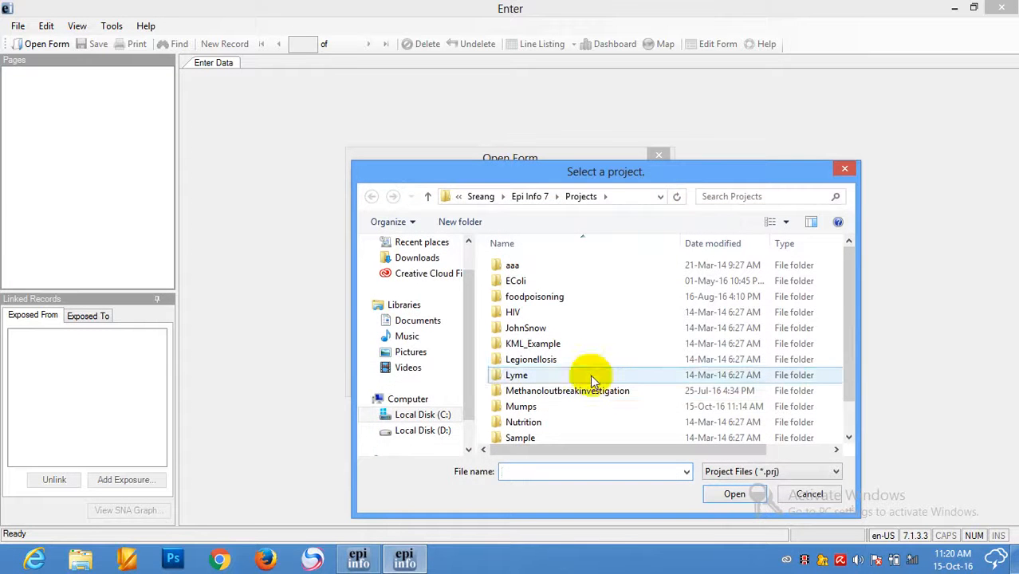
click(520, 408)
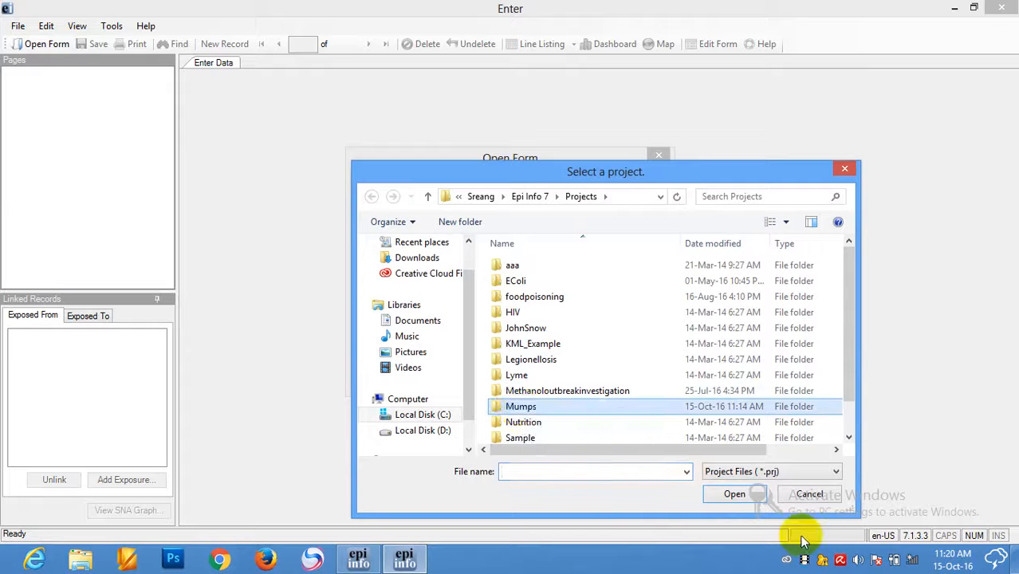
click(732, 494)
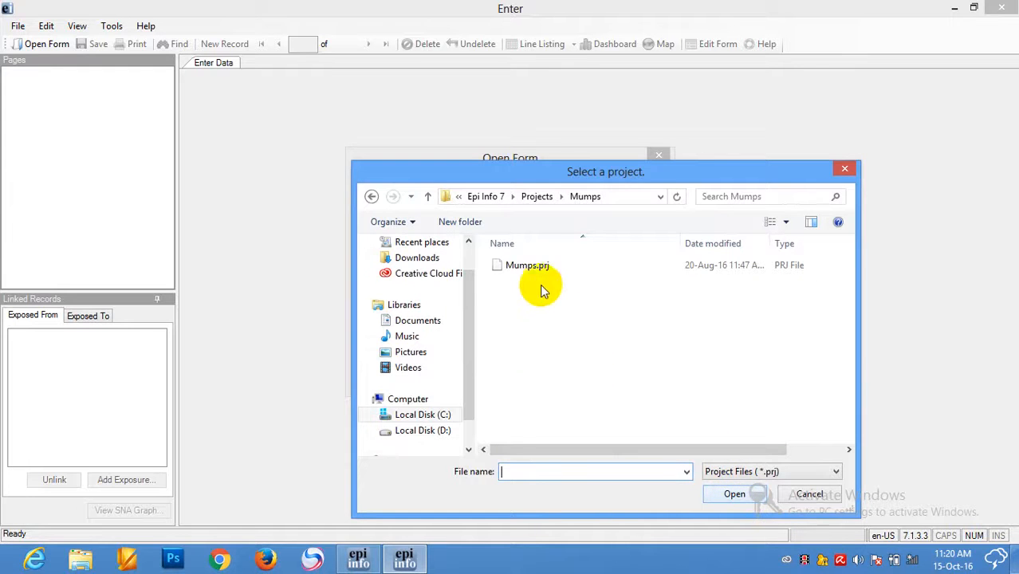
click(523, 270)
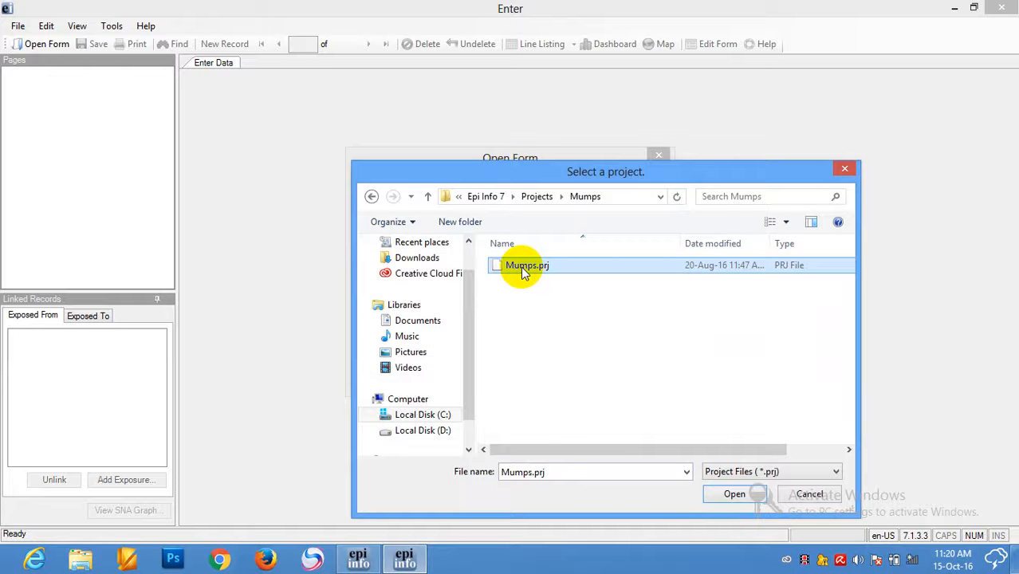
click(733, 495)
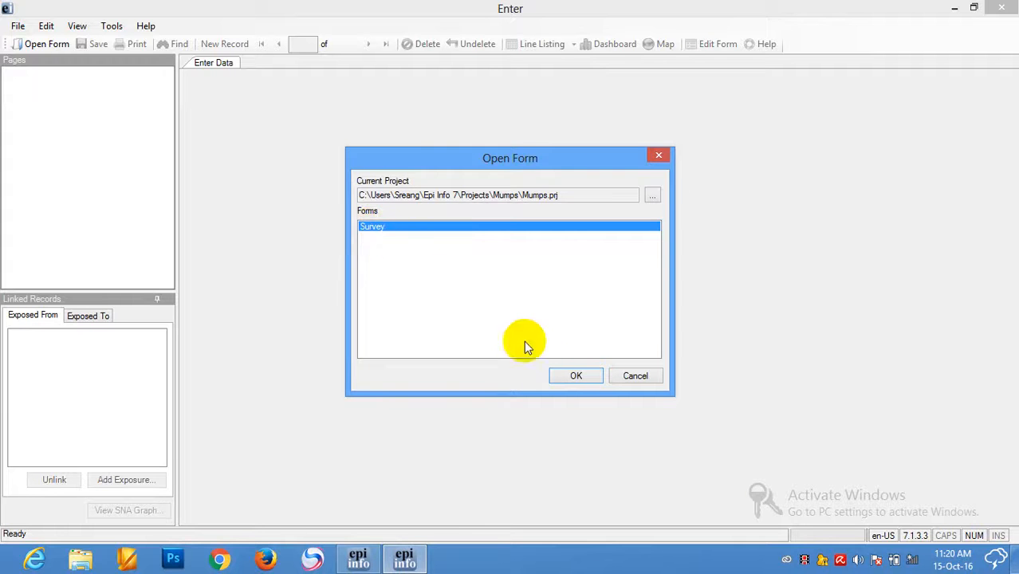
click(574, 375)
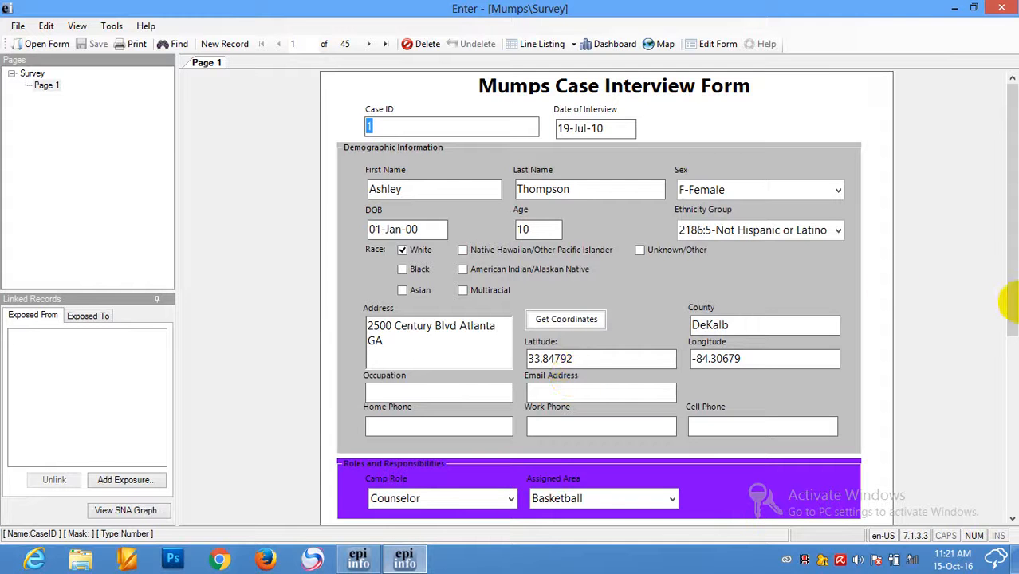
- Create a new record in the survey with Case ID 46 and interview date 15-Oct-16
drag(1015, 225, 1016, 121)
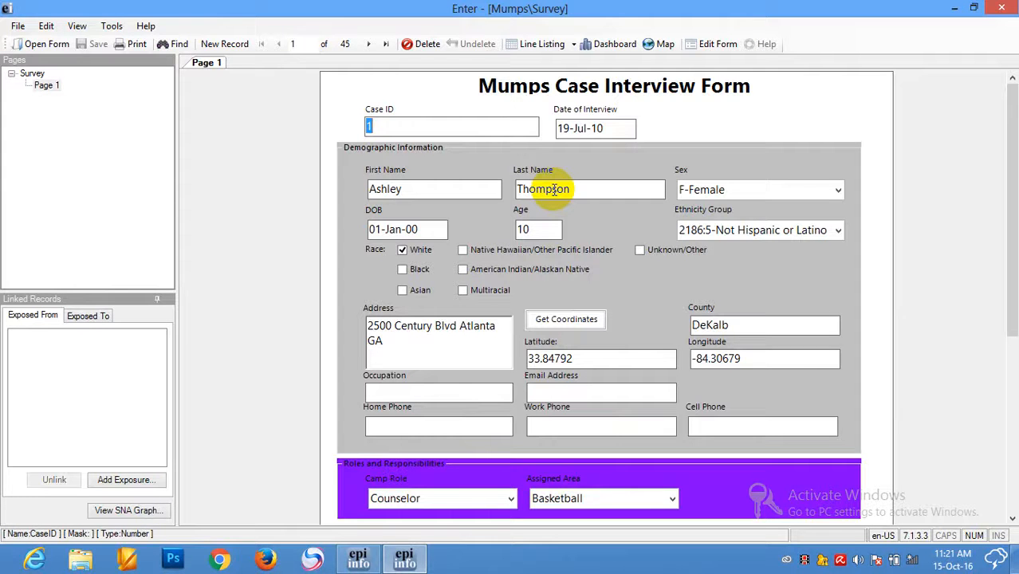
mouse_move(1012, 166)
mouse_down()
mouse_move(1006, 275)
mouse_move(1007, 157)
mouse_up()
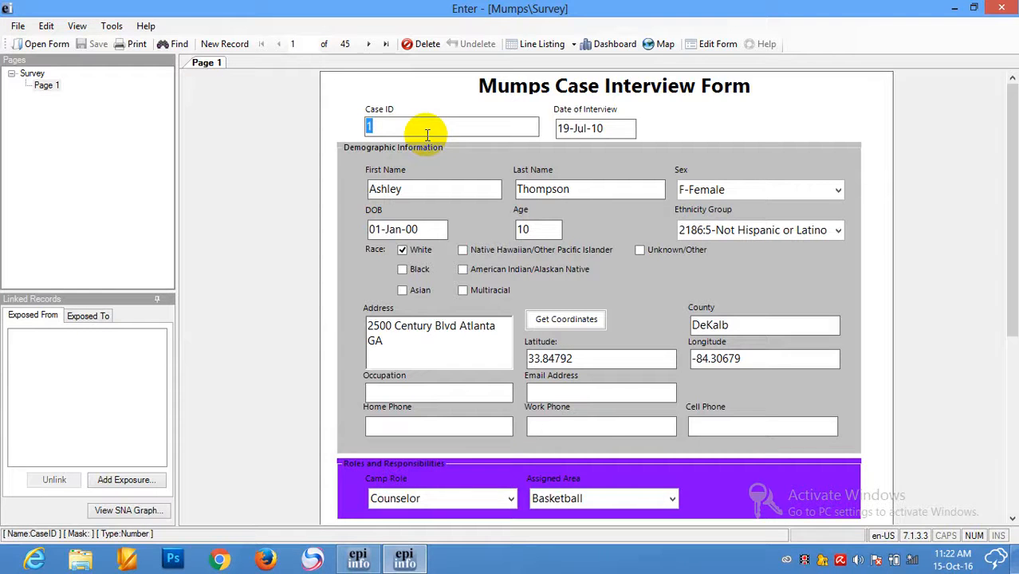
click(214, 49)
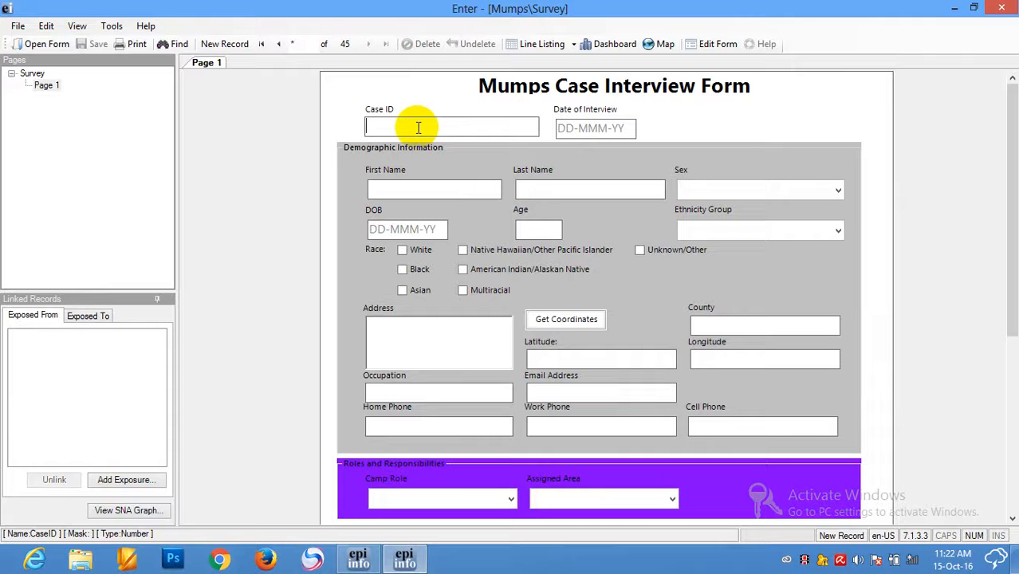
text(46)
key(Tab)
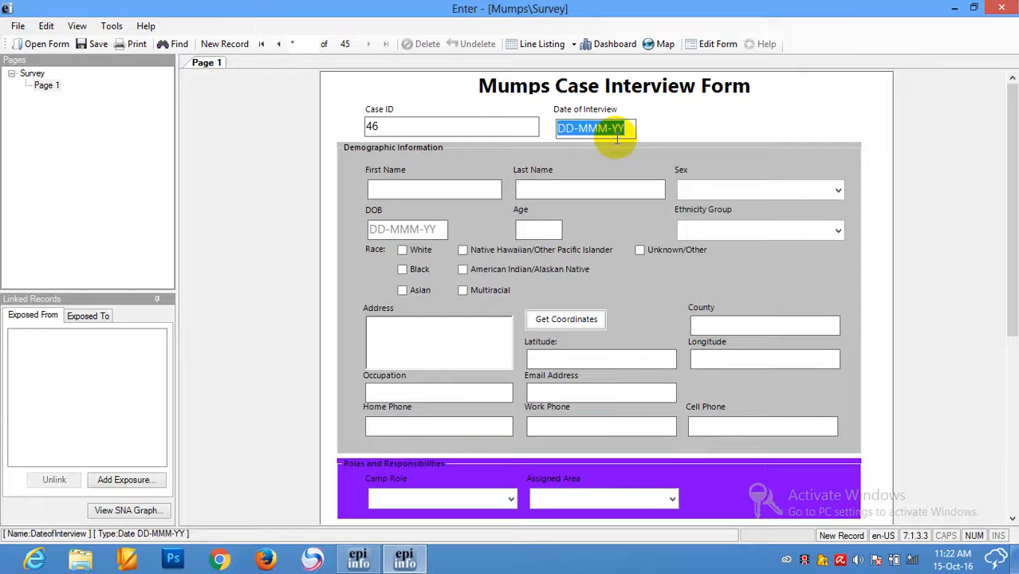
text(15)
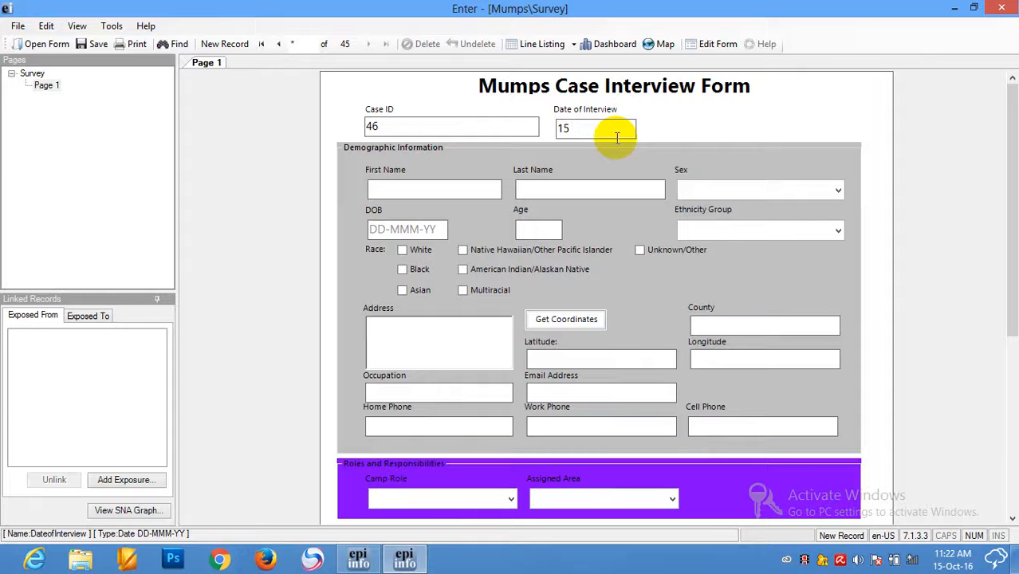
text(10 2016)
key(Tab)
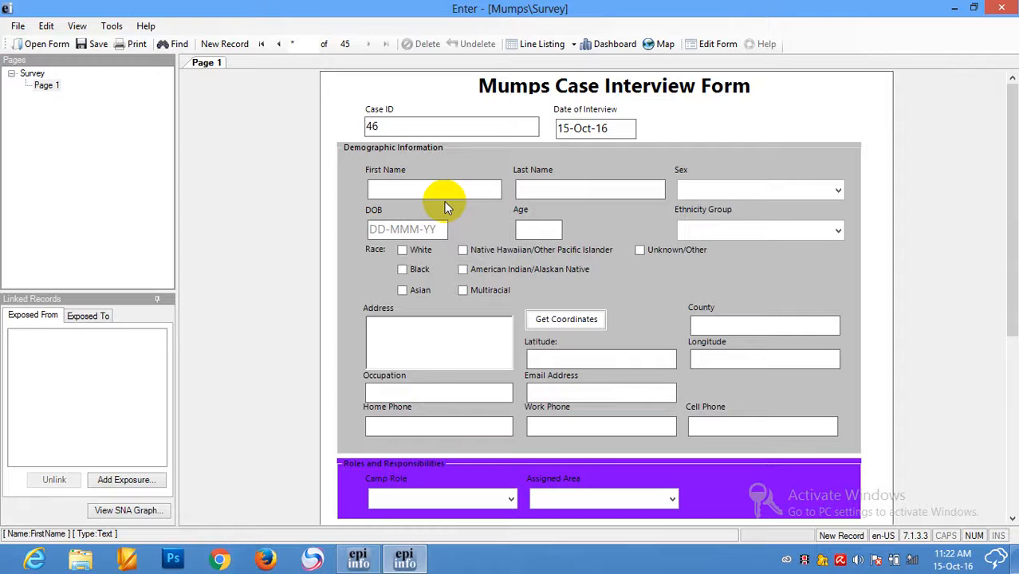
- Enter the patient's first name, last name and date of birth, with sex set to M-Male
text(dara)
key(Tab)
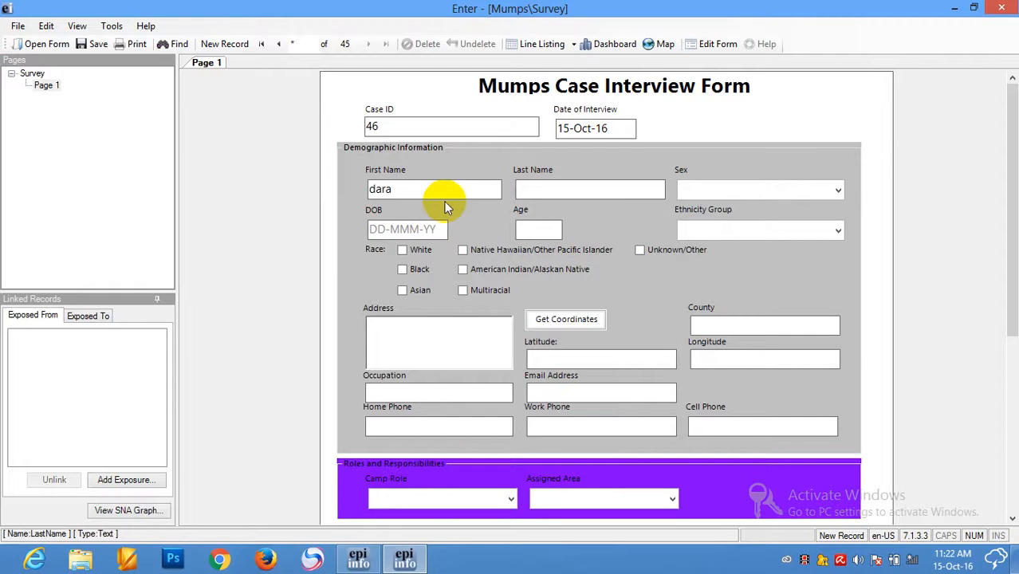
text(Yin)
key(Tab)
text(M)
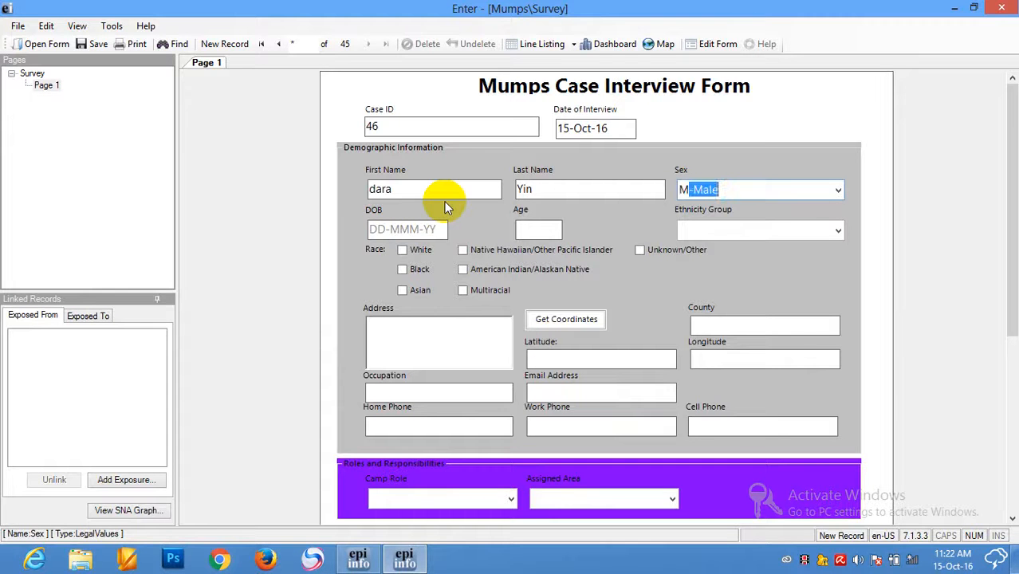
key(Tab)
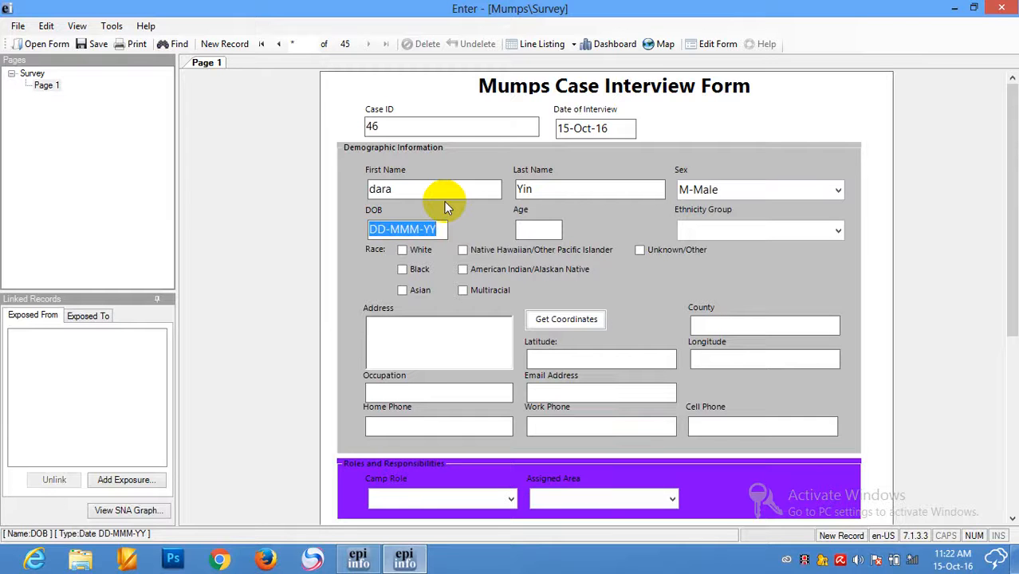
text(12 11 )
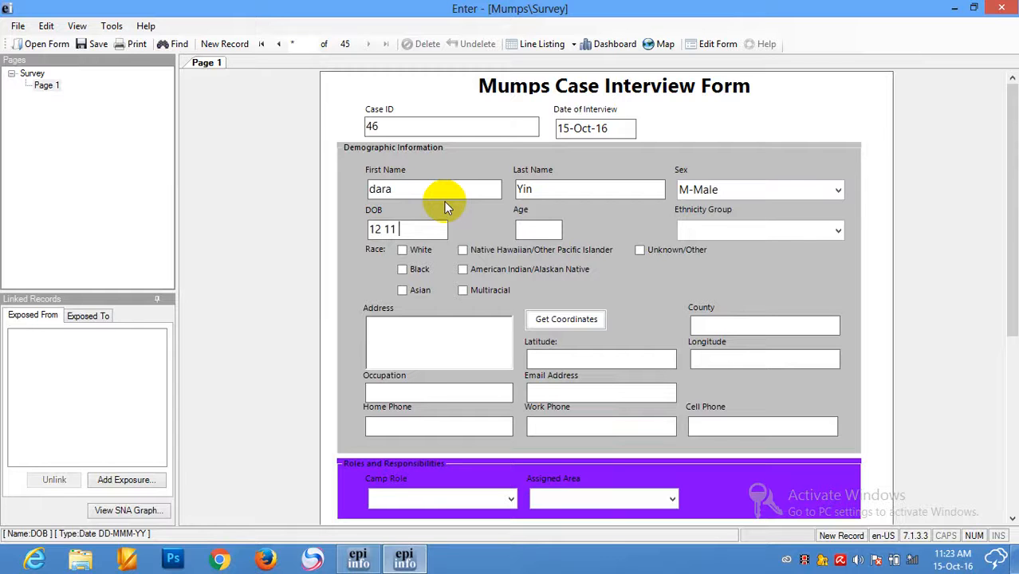
text(1980)
key(Tab)
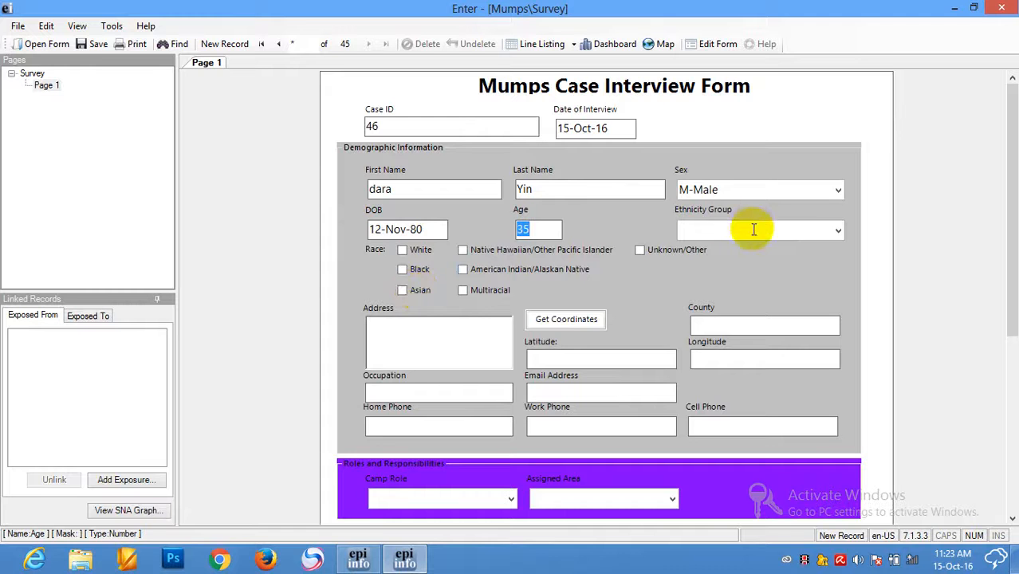
- Set the ethnicity group to 2135:2-Hispanic or Latino, mark the race as White, and enter the patient's address
click(838, 231)
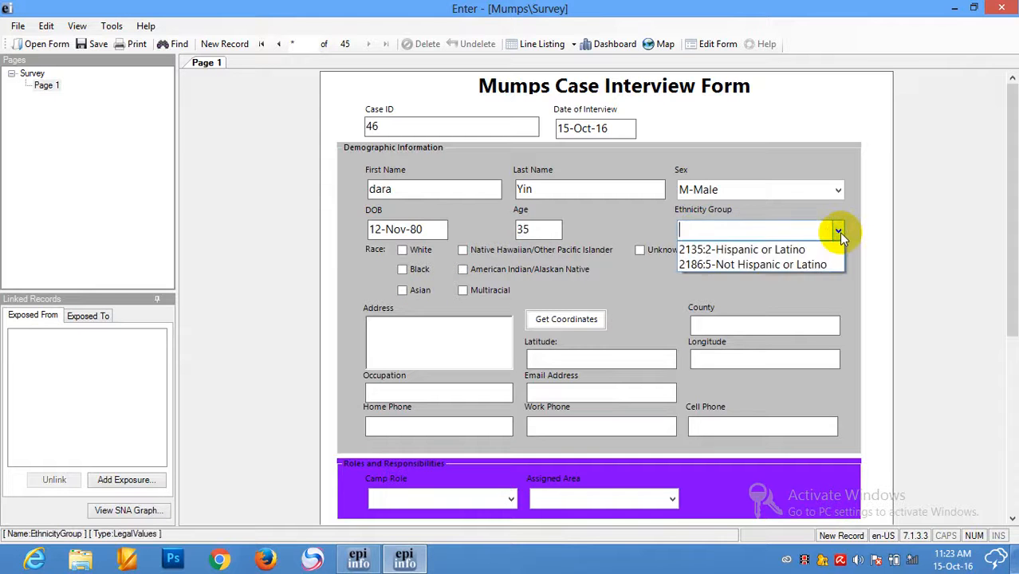
click(812, 247)
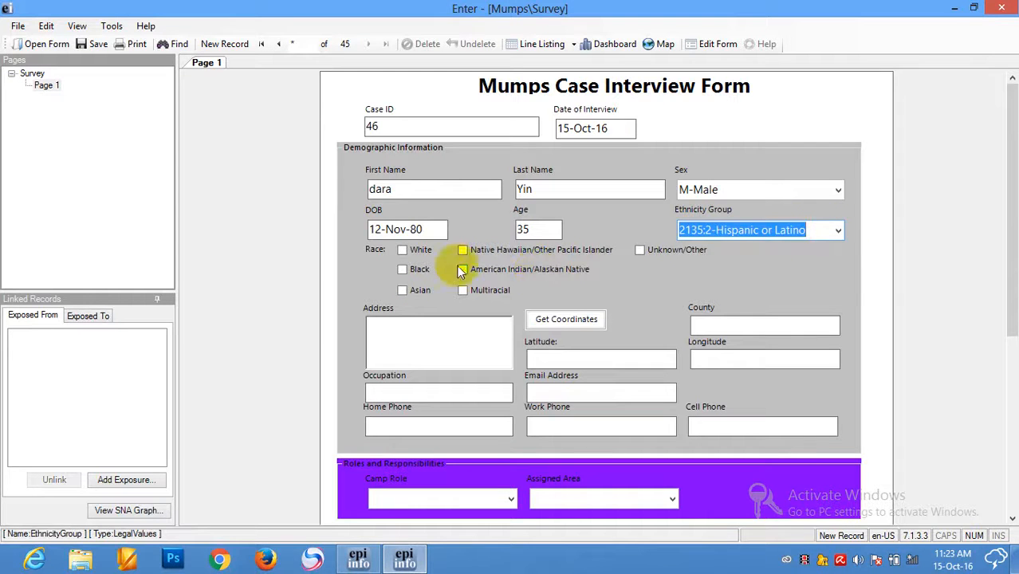
click(409, 253)
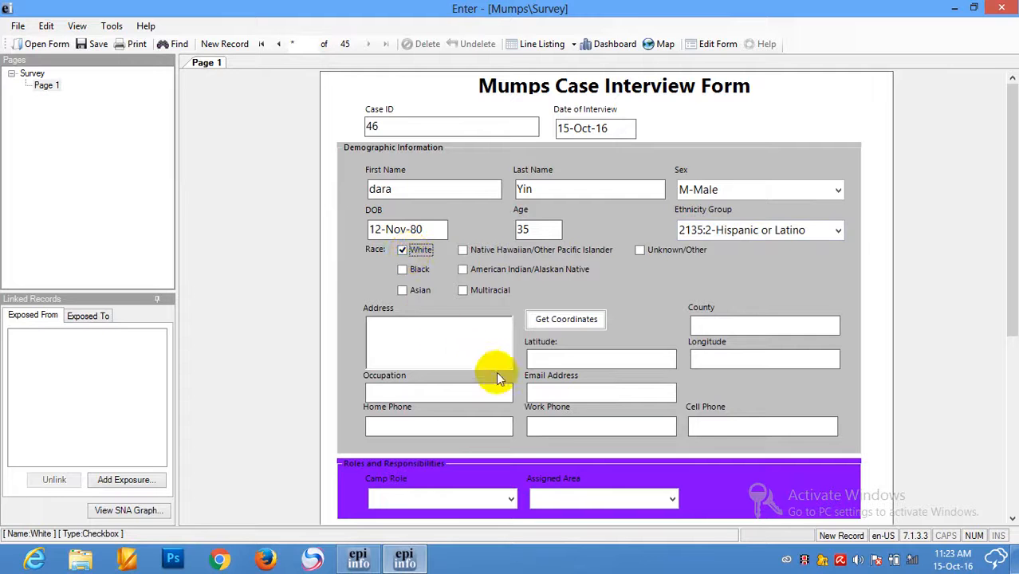
click(412, 342)
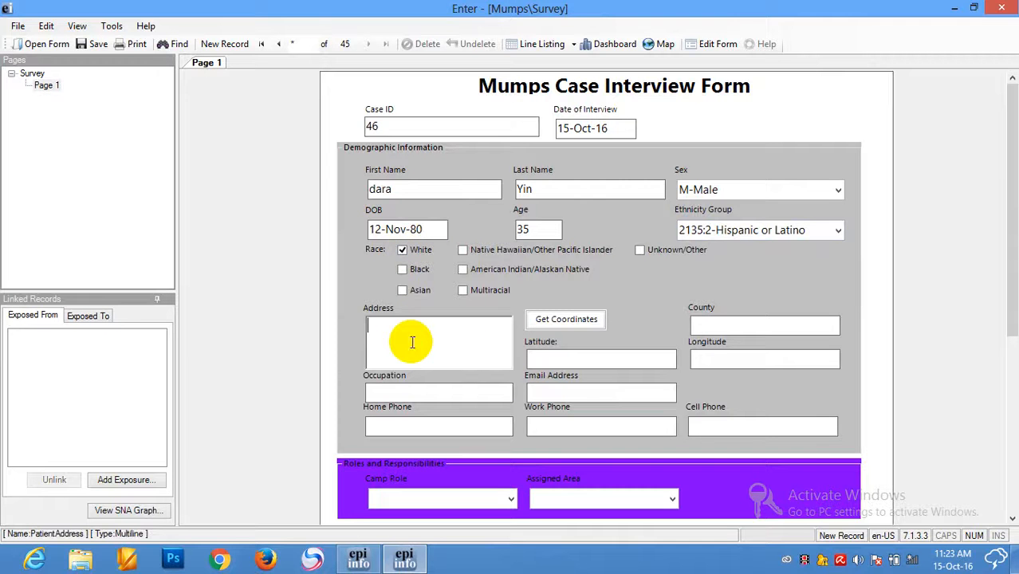
text(#432)
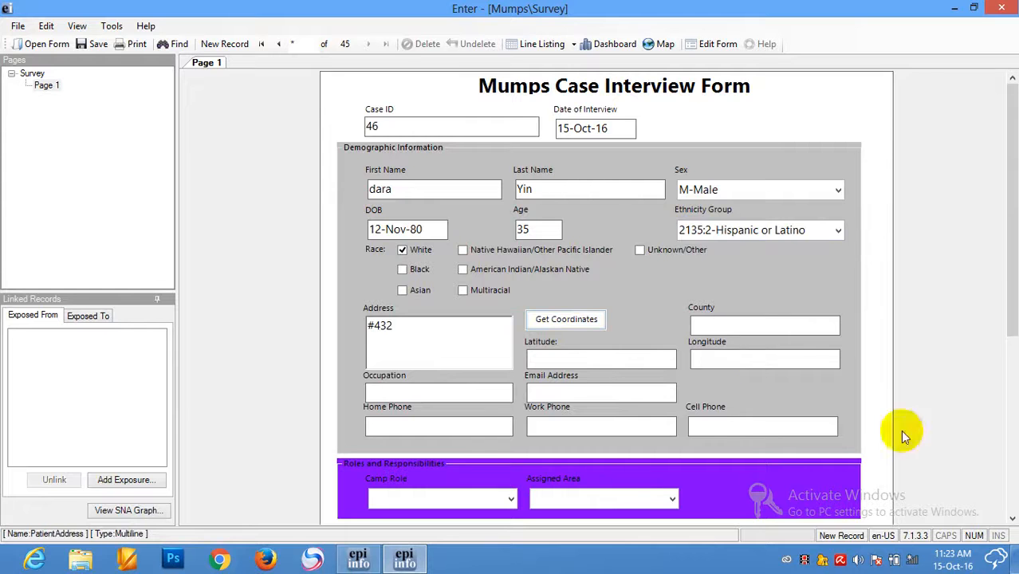
- Leave the remaining fields through Notes blank and store the case by starting another new record
drag(1006, 252, 1006, 447)
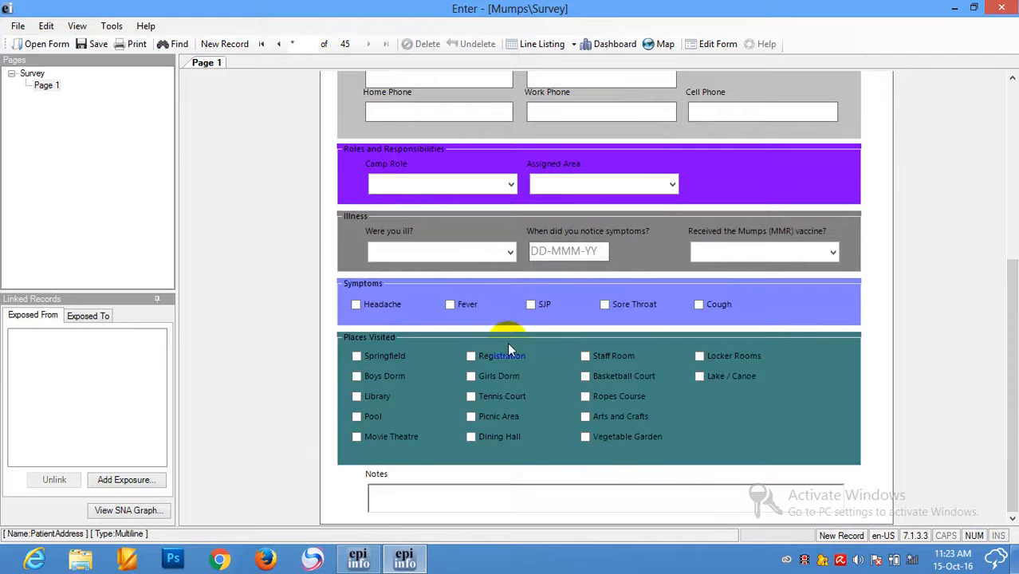
click(481, 496)
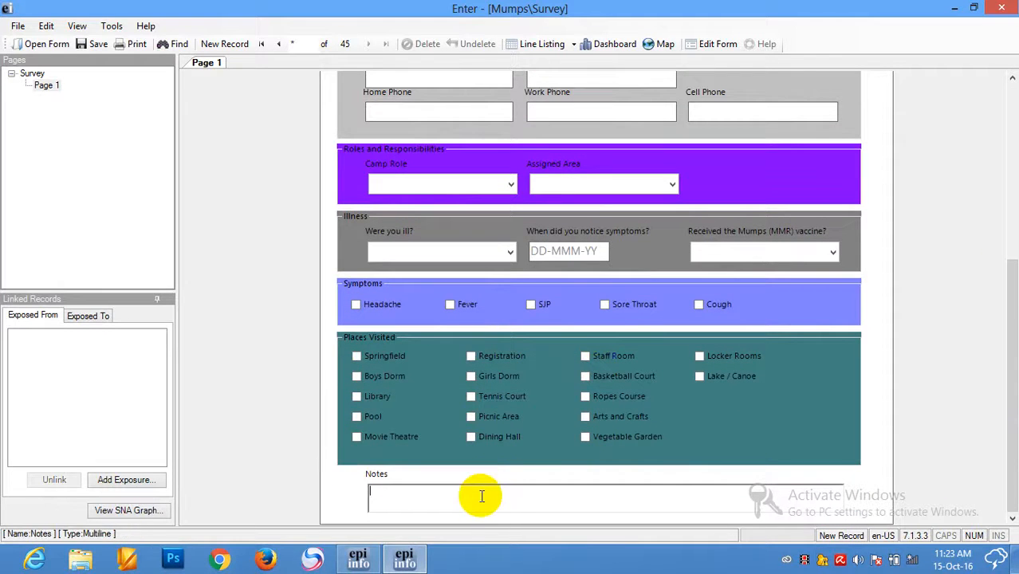
drag(1004, 351, 1008, 166)
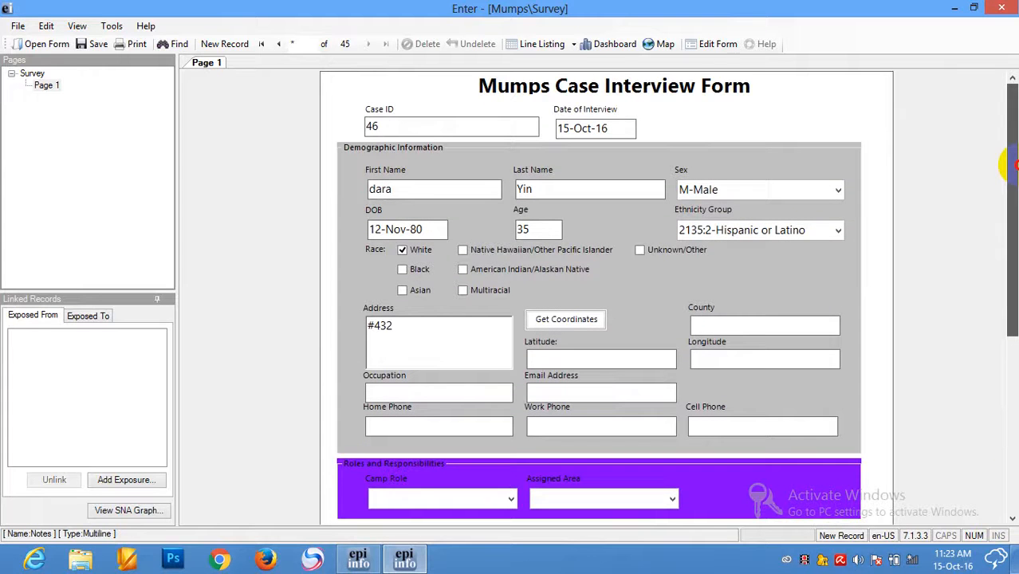
click(223, 44)
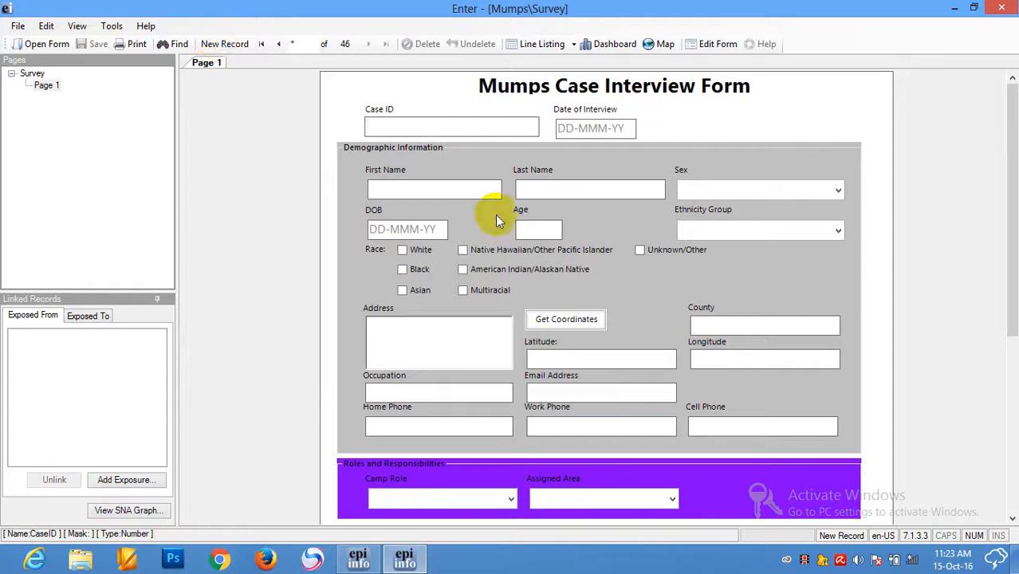
click(438, 196)
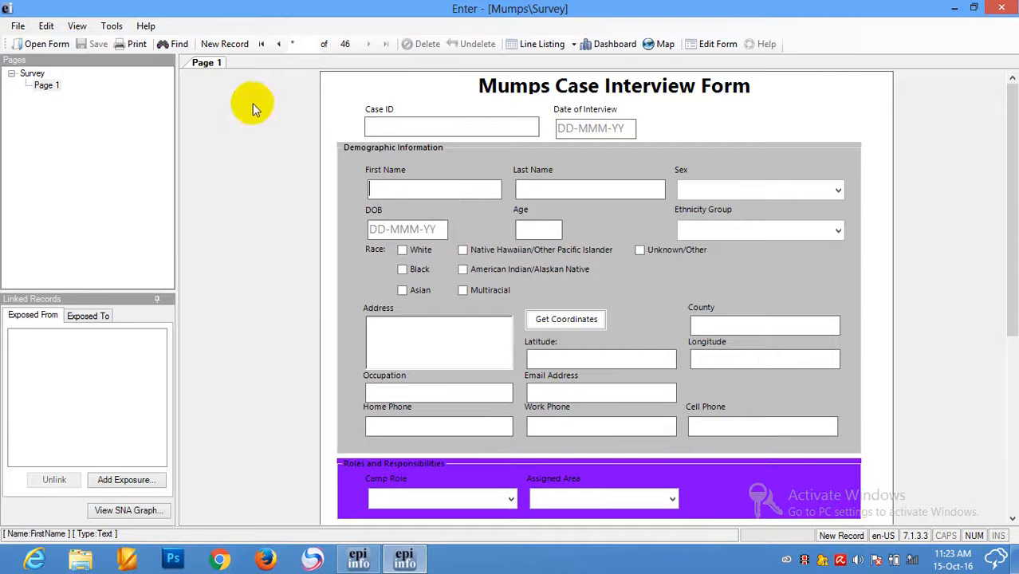
- Browse the stored survey records, going to the first record, the next one and the last one
click(261, 44)
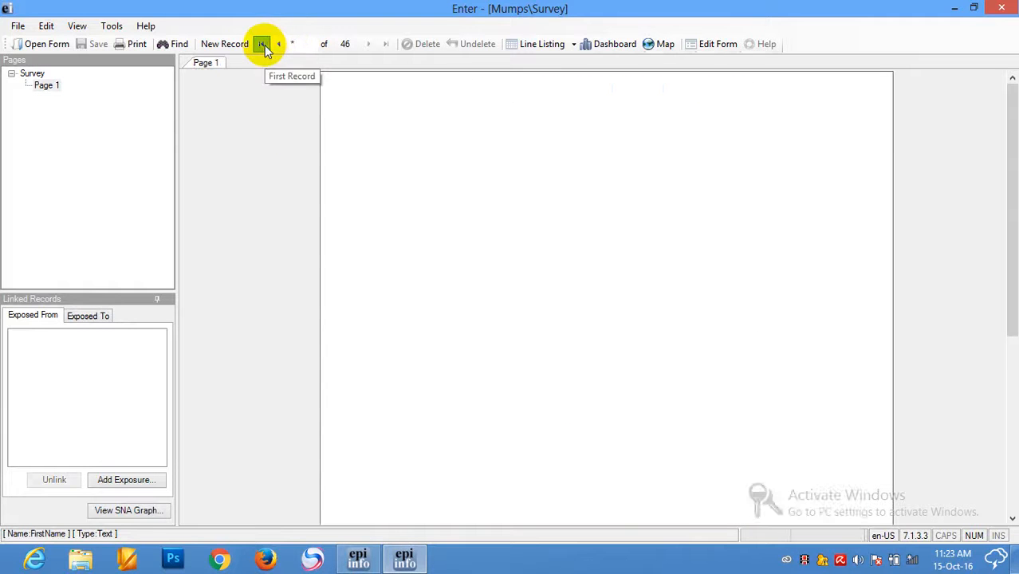
drag(1003, 212, 1005, 188)
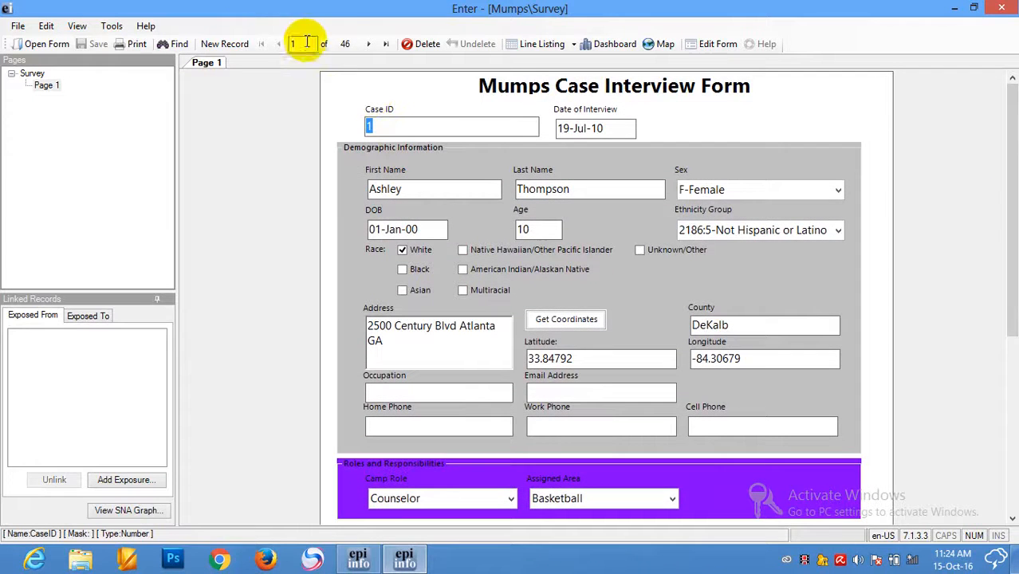
click(367, 45)
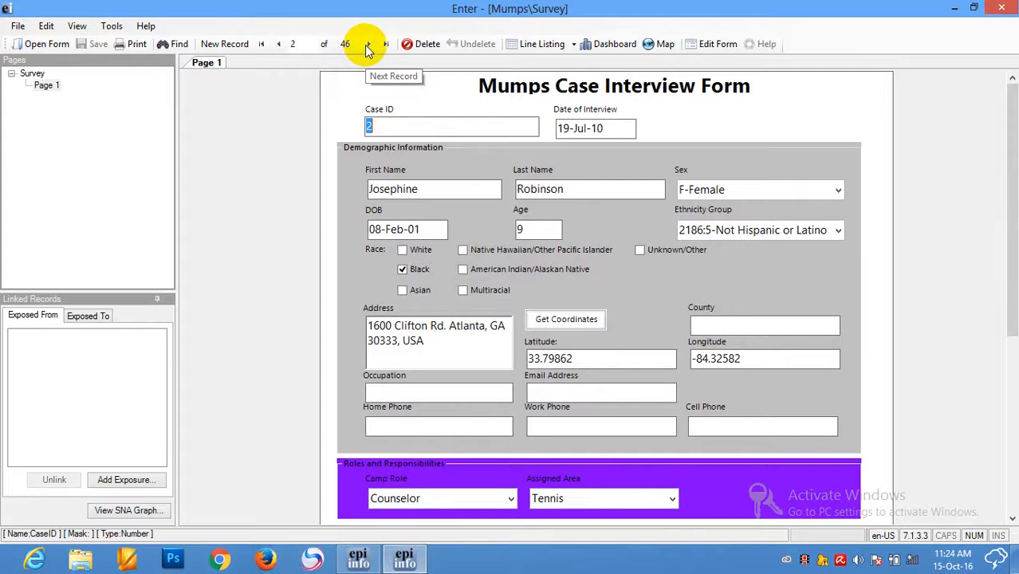
click(386, 45)
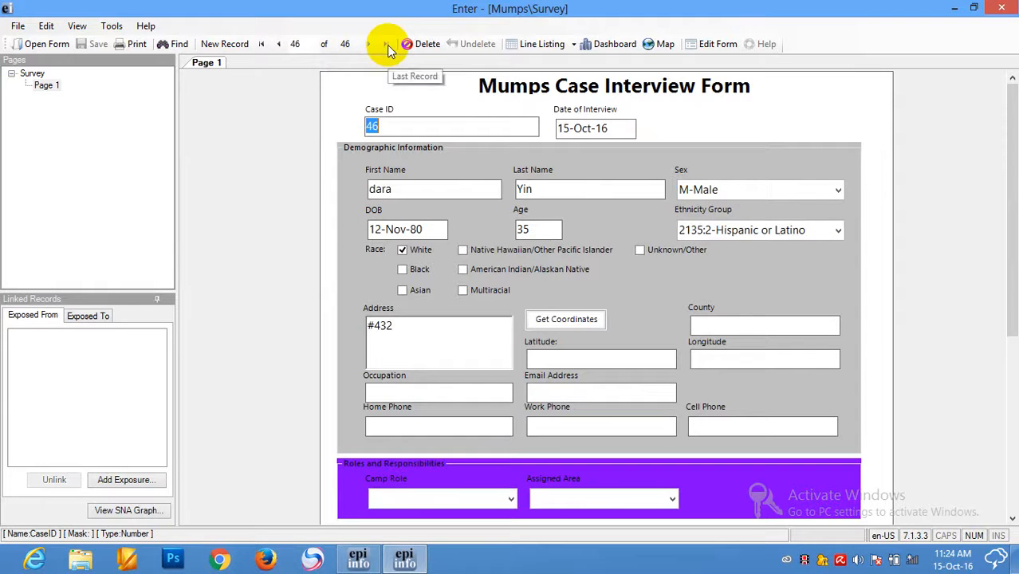
- Go through the address, occupation, latitude, e-mail, work phone and home phone fields of the last record
drag(1007, 127, 1008, 202)
click(423, 216)
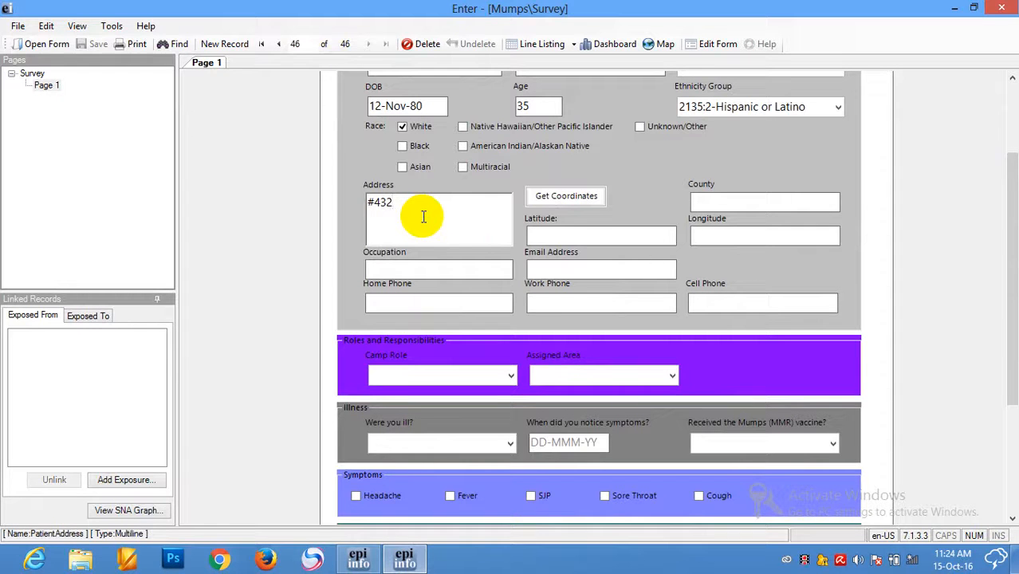
click(422, 264)
click(573, 234)
click(576, 270)
click(585, 299)
click(462, 302)
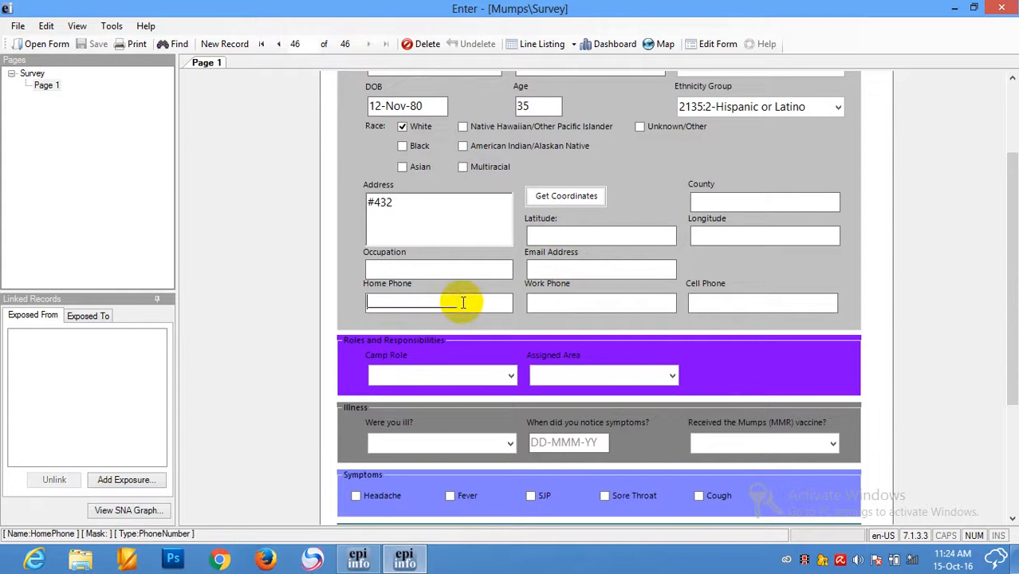
- Review the last record's form, going through its occupation, address, latitude, county and longitude fields
drag(1008, 204, 1006, 233)
drag(1006, 302, 1011, 191)
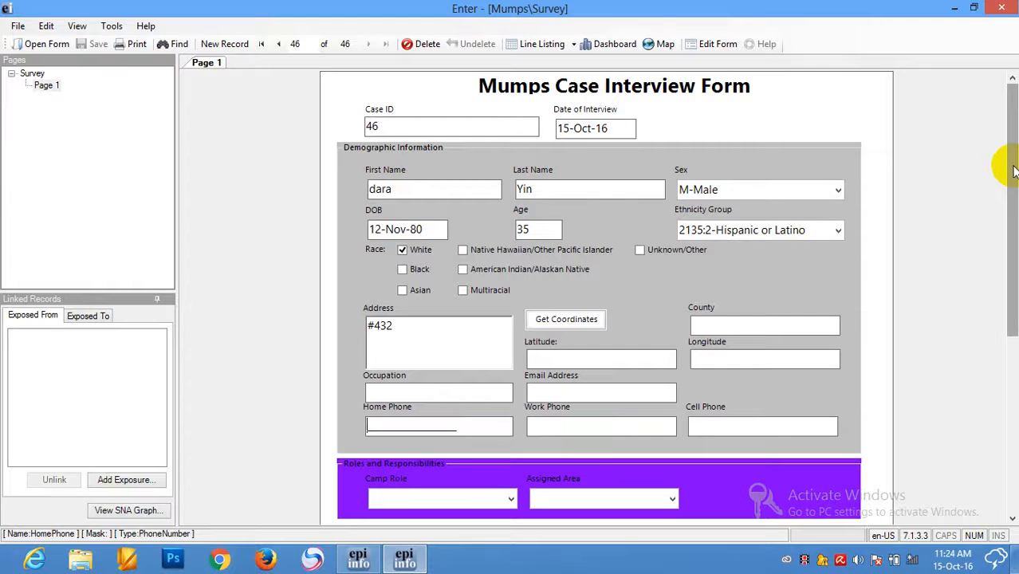
scroll(1009, 167, down, 3)
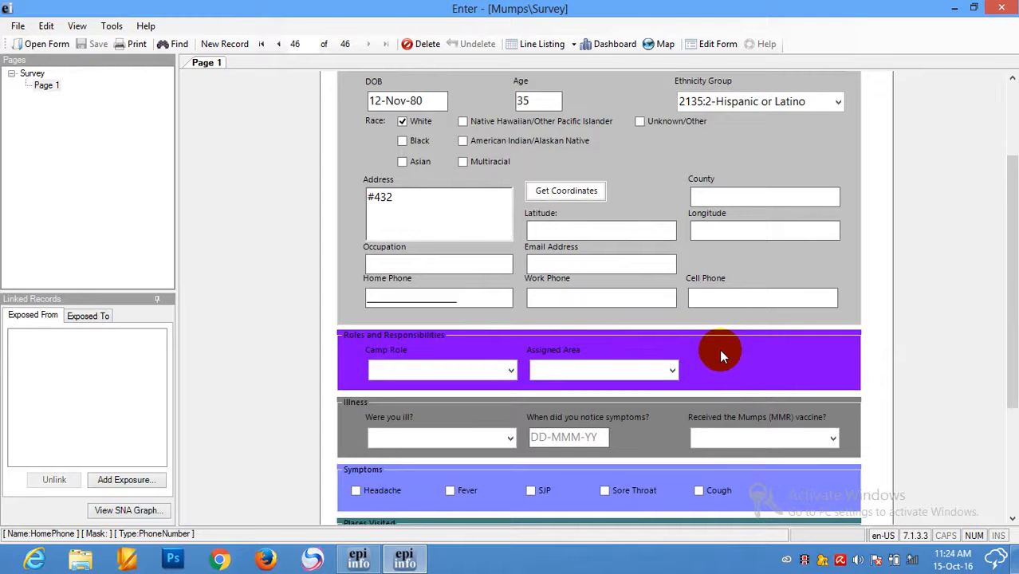
click(488, 263)
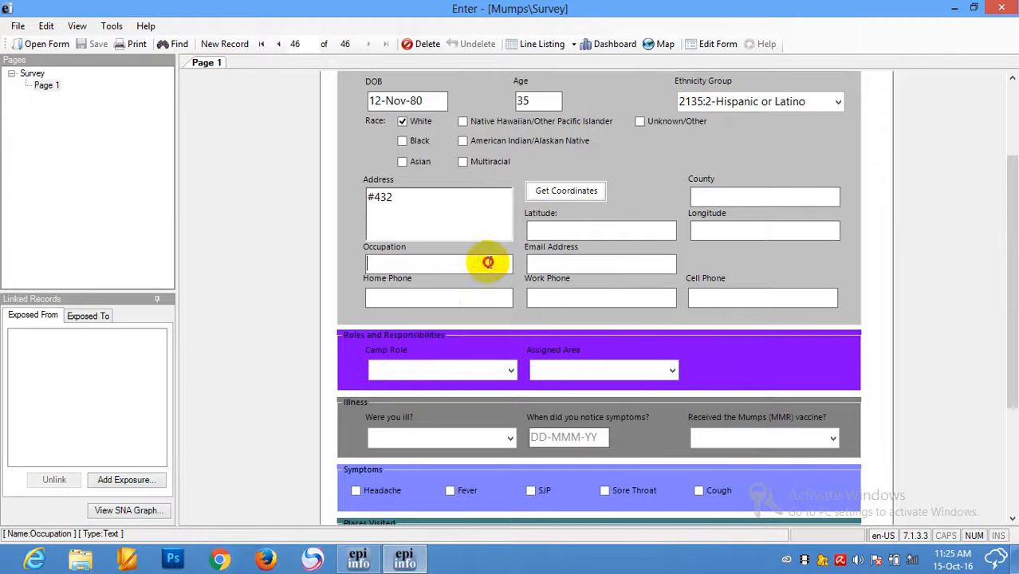
click(483, 216)
click(598, 231)
click(738, 197)
click(739, 232)
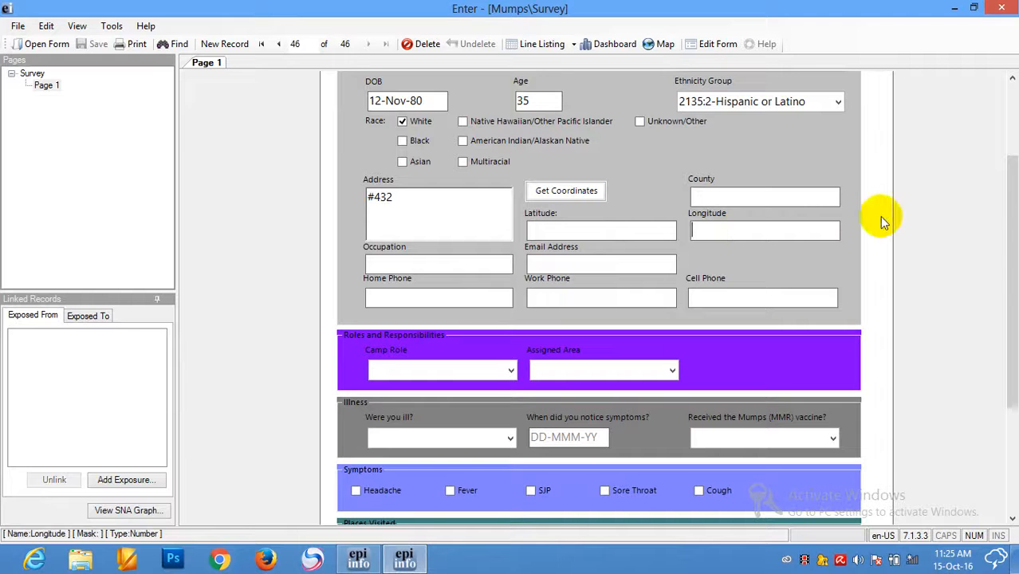
drag(1006, 317, 1001, 102)
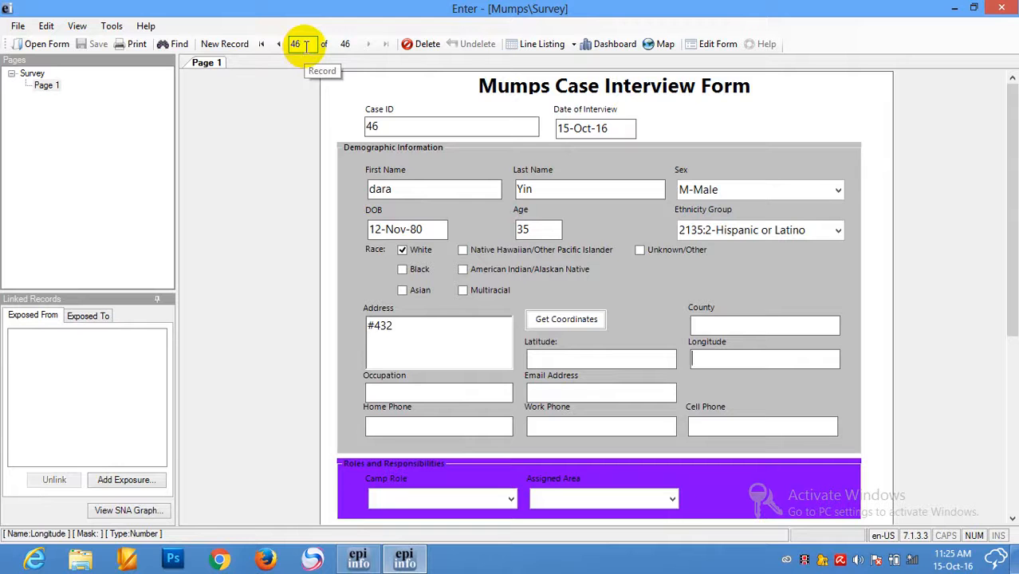
- Step backward through the stored survey records one at a time from record 46 to record 37, checking each Case ID
click(279, 49)
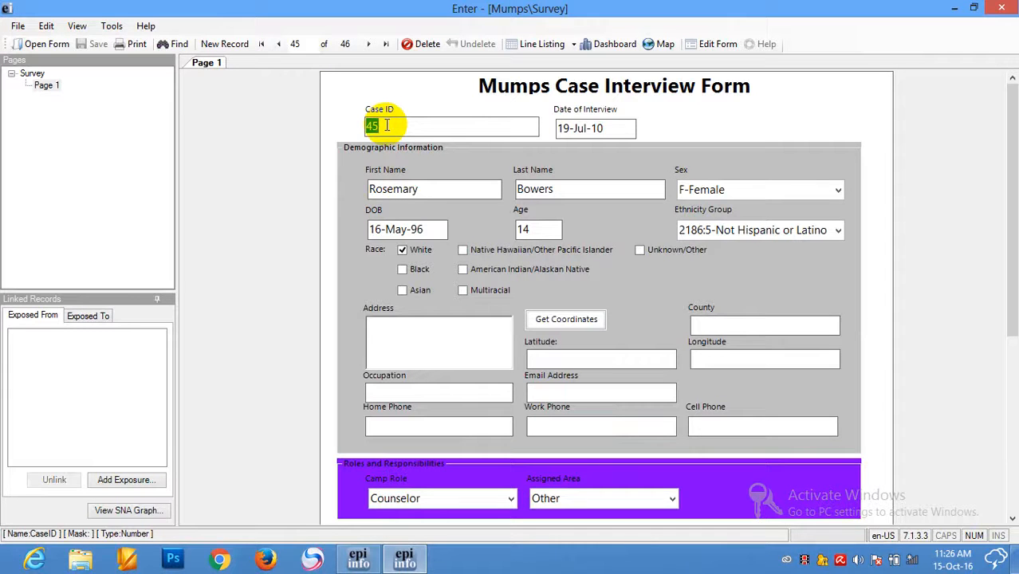
click(279, 45)
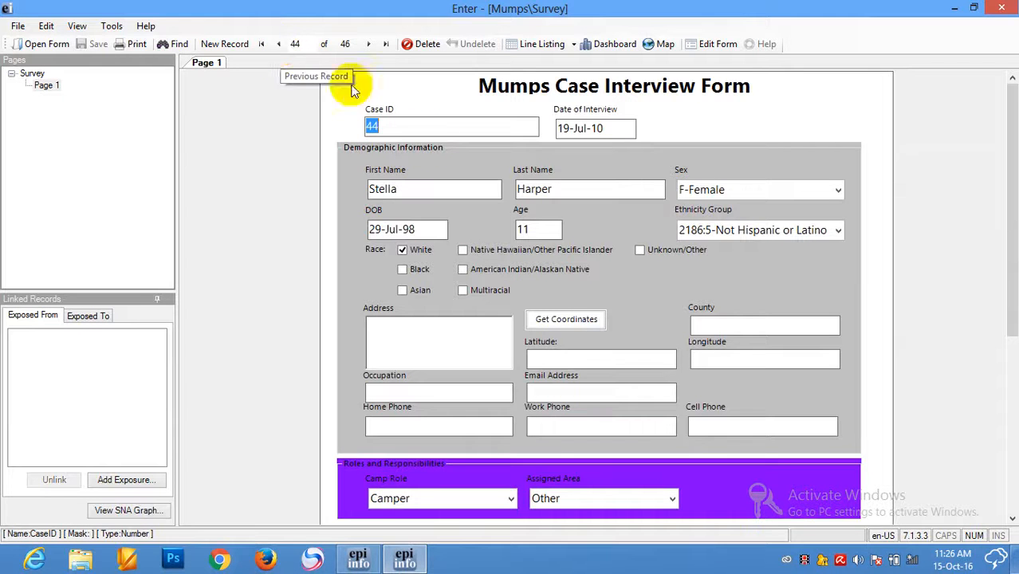
click(423, 132)
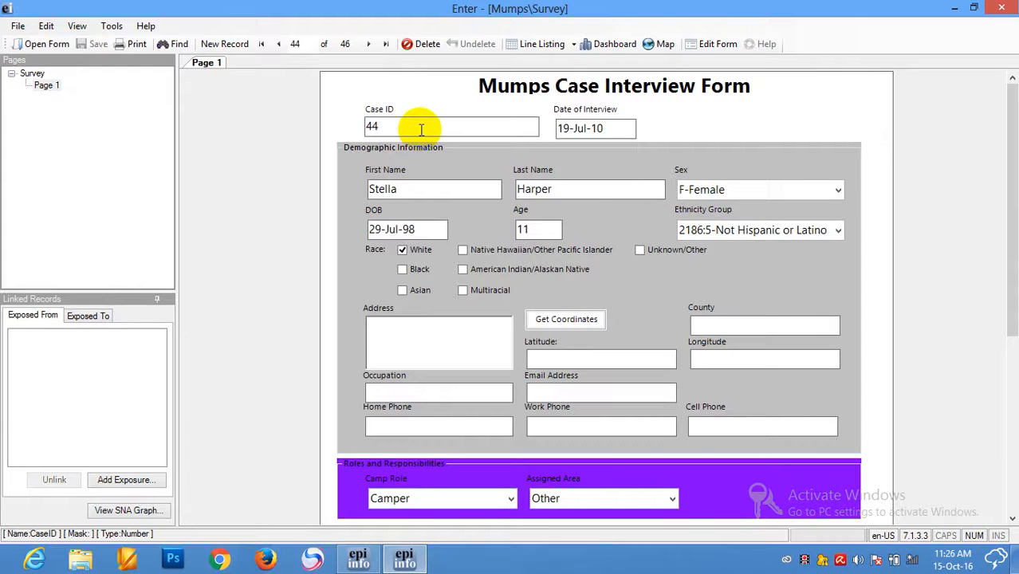
click(279, 45)
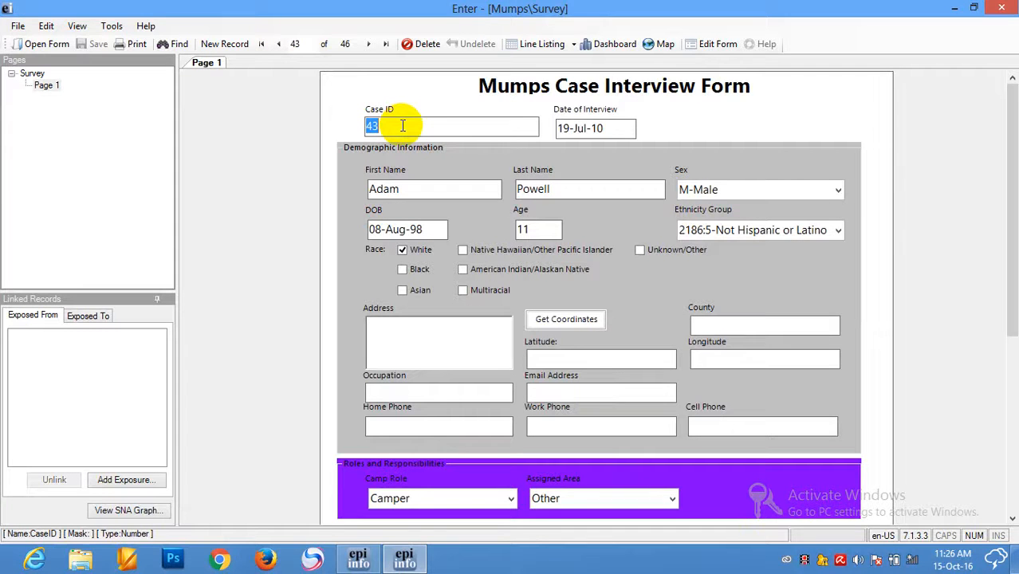
click(403, 126)
click(279, 45)
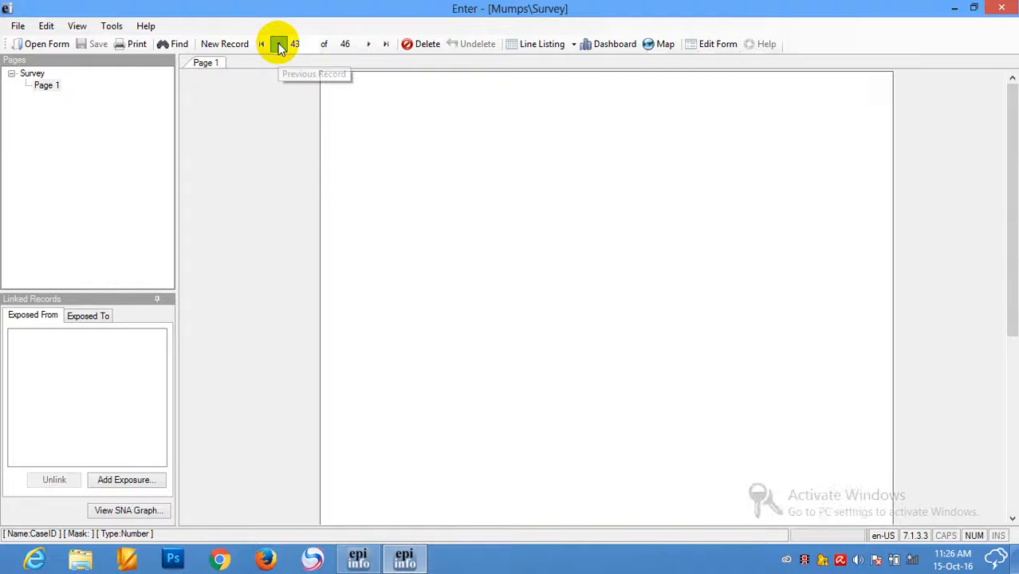
click(279, 46)
click(279, 47)
click(279, 46)
click(279, 47)
click(279, 47)
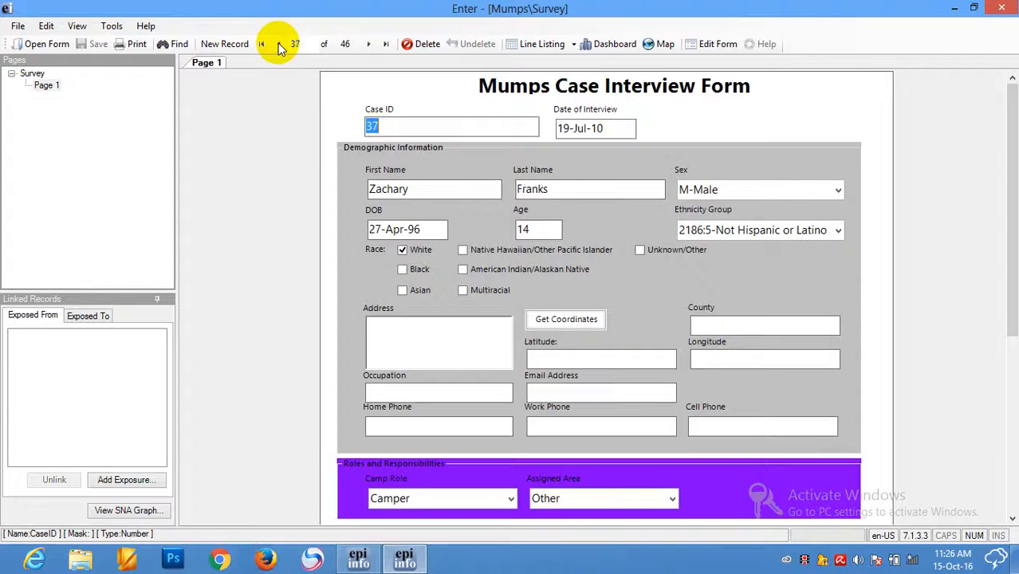
- Browse forward to record 40, visit the last and first records, and bring up a blank new record
click(369, 46)
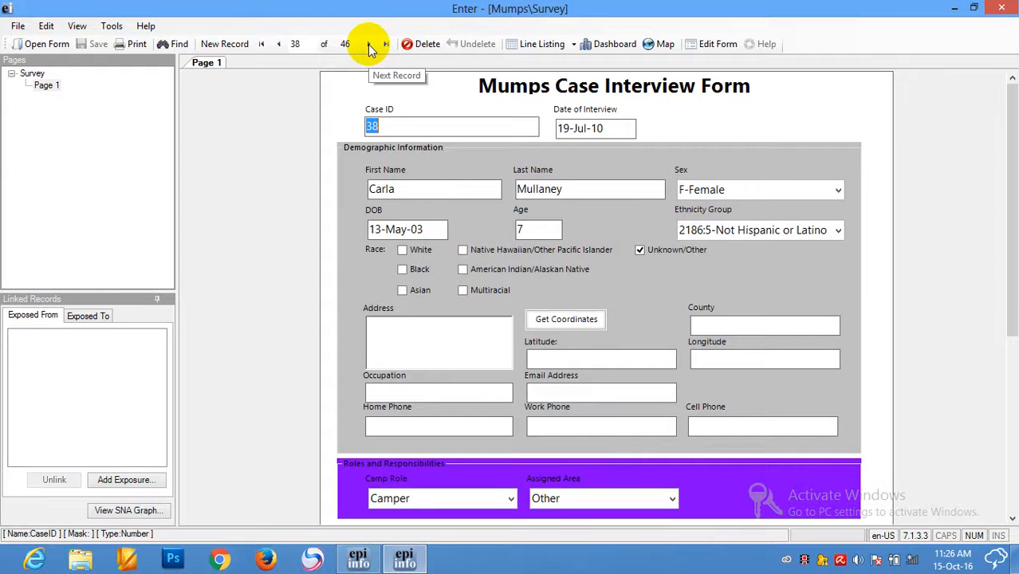
click(369, 46)
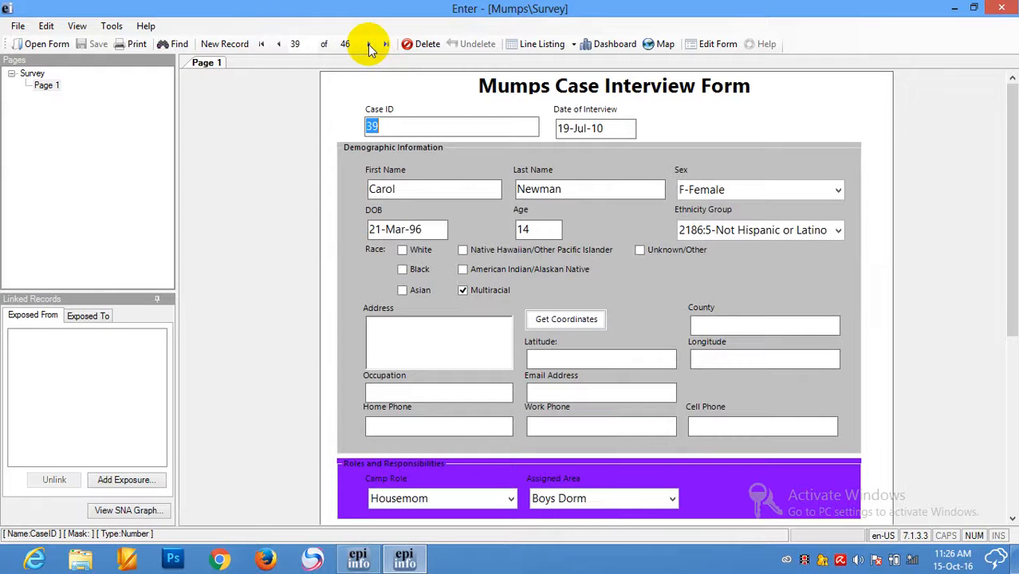
click(369, 46)
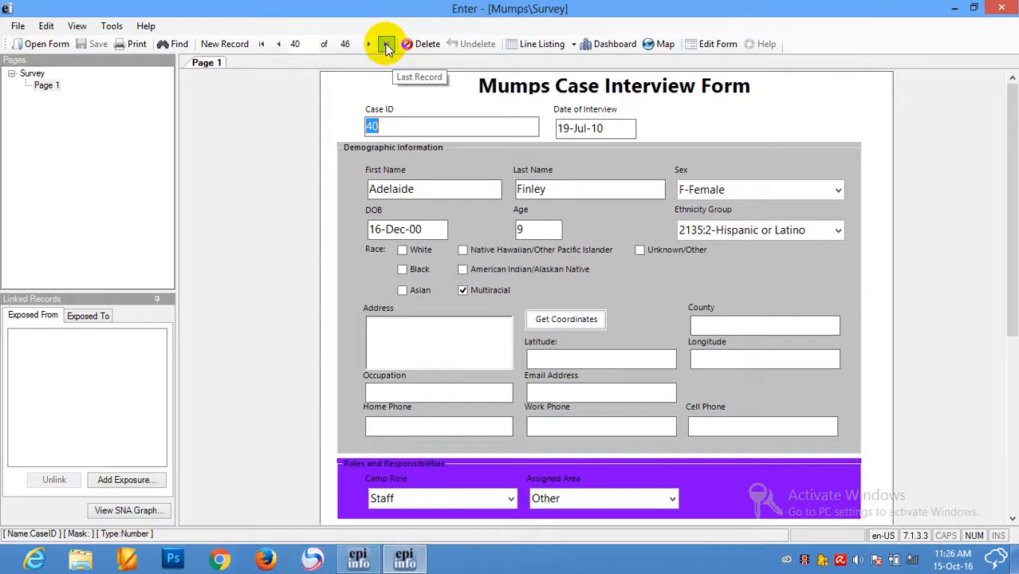
click(386, 45)
click(409, 128)
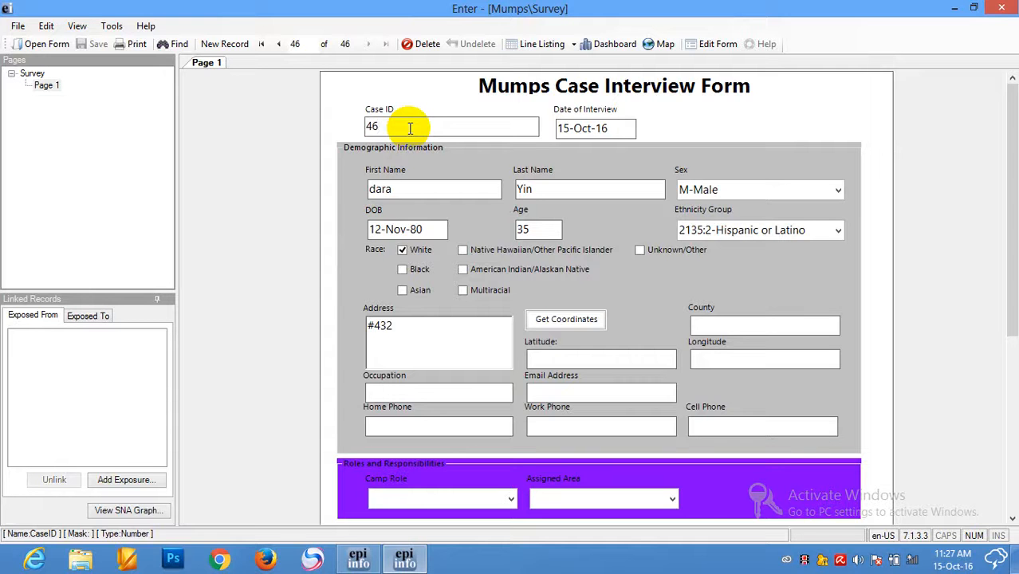
click(260, 44)
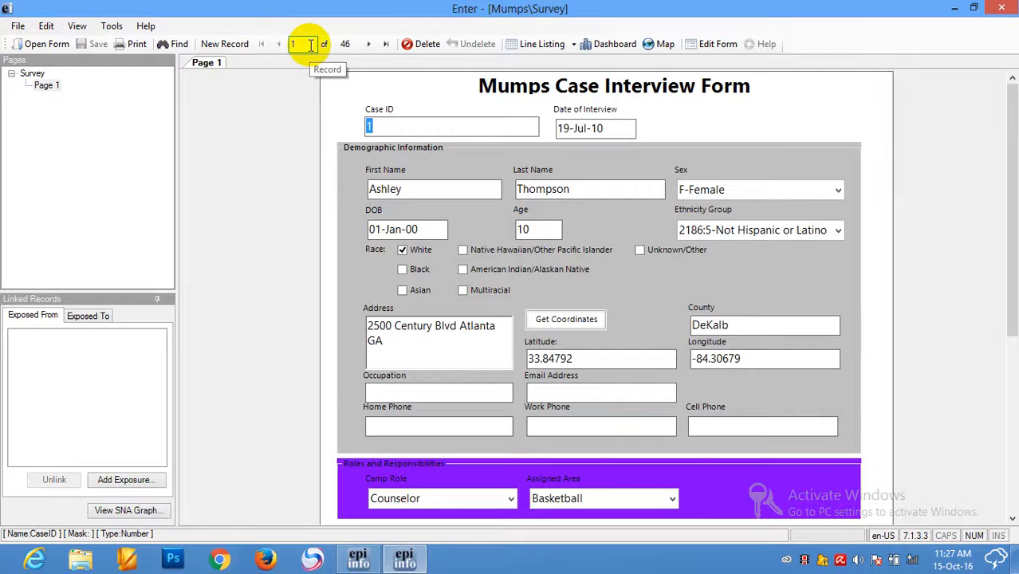
click(224, 45)
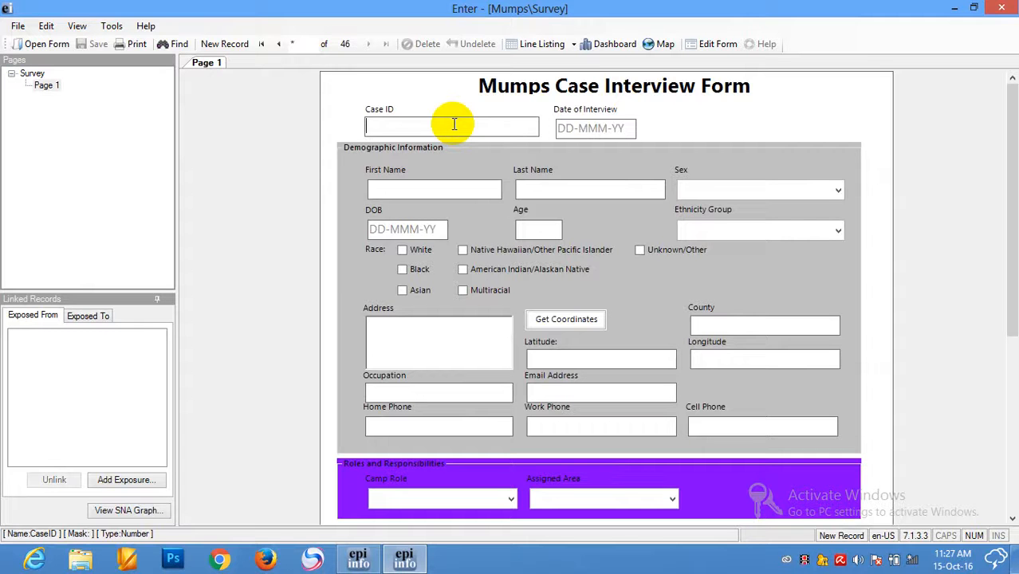
- Find the stored record whose CaseID is 5, using CaseID as the search field
click(180, 44)
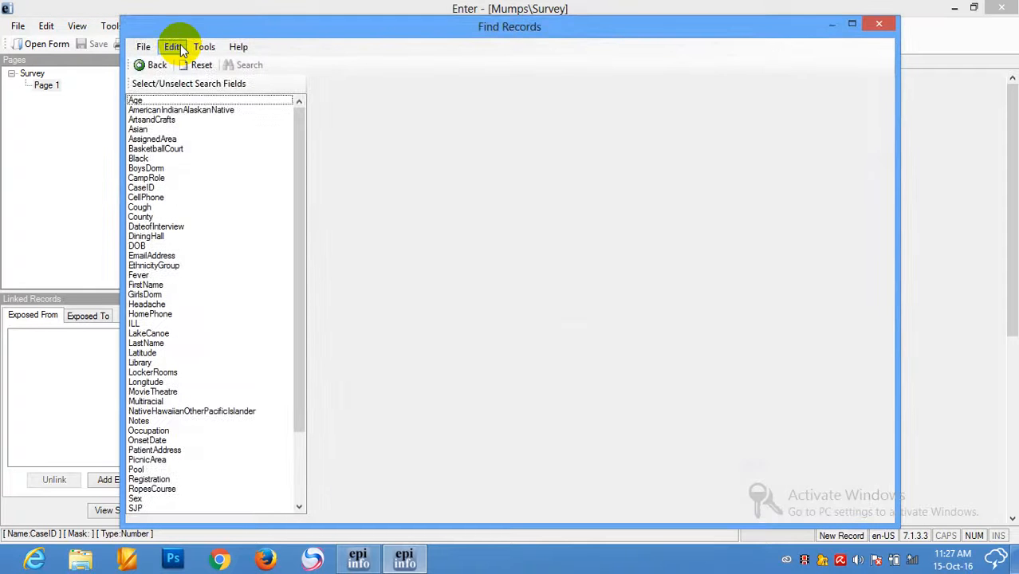
drag(309, 26, 443, 37)
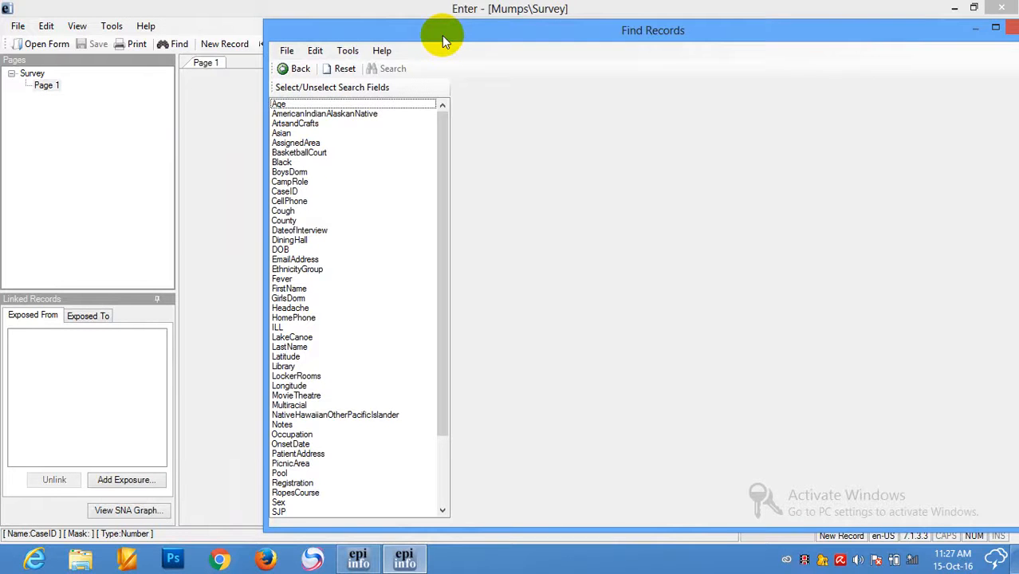
click(288, 192)
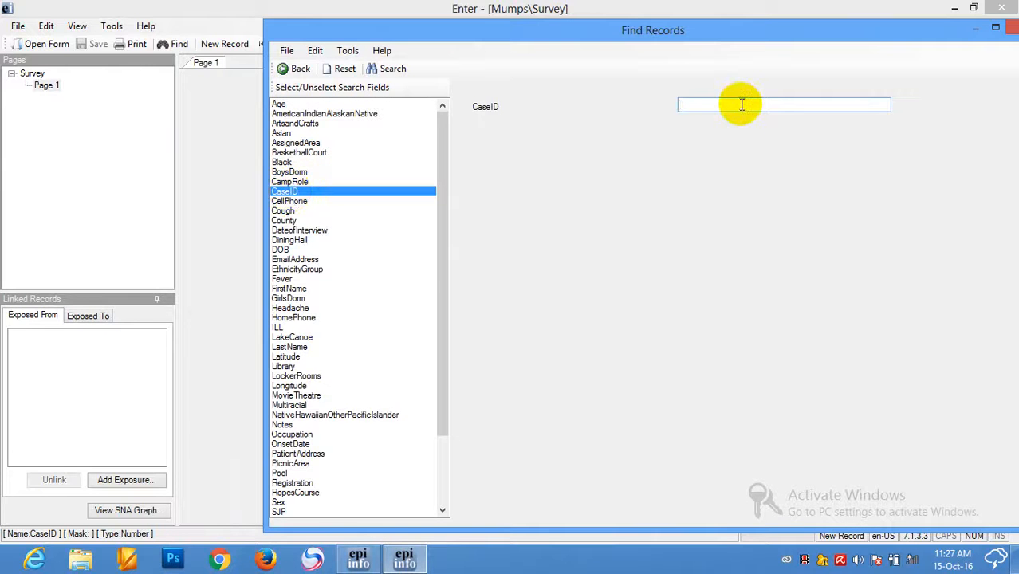
text(5)
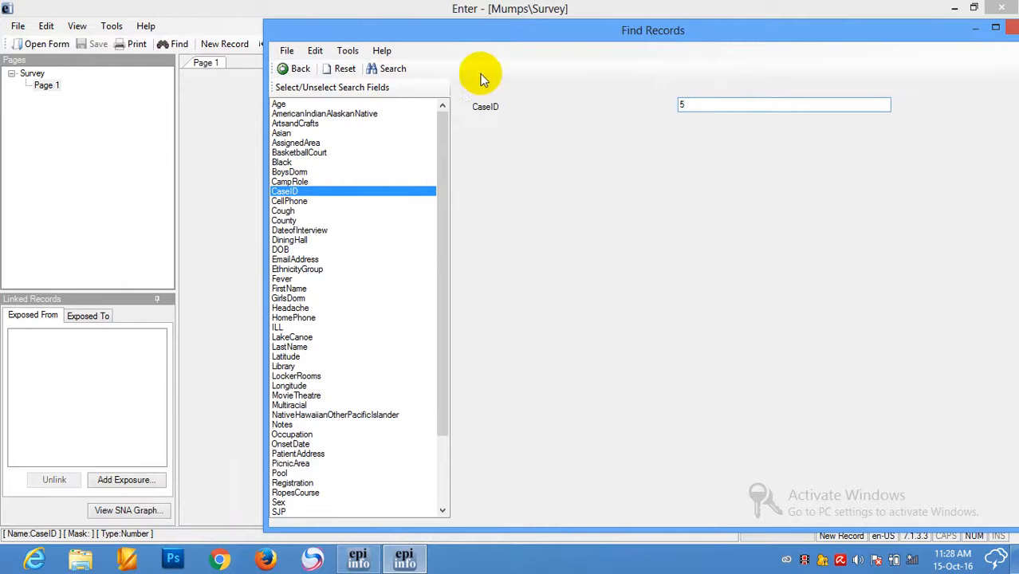
click(390, 70)
drag(530, 520, 477, 513)
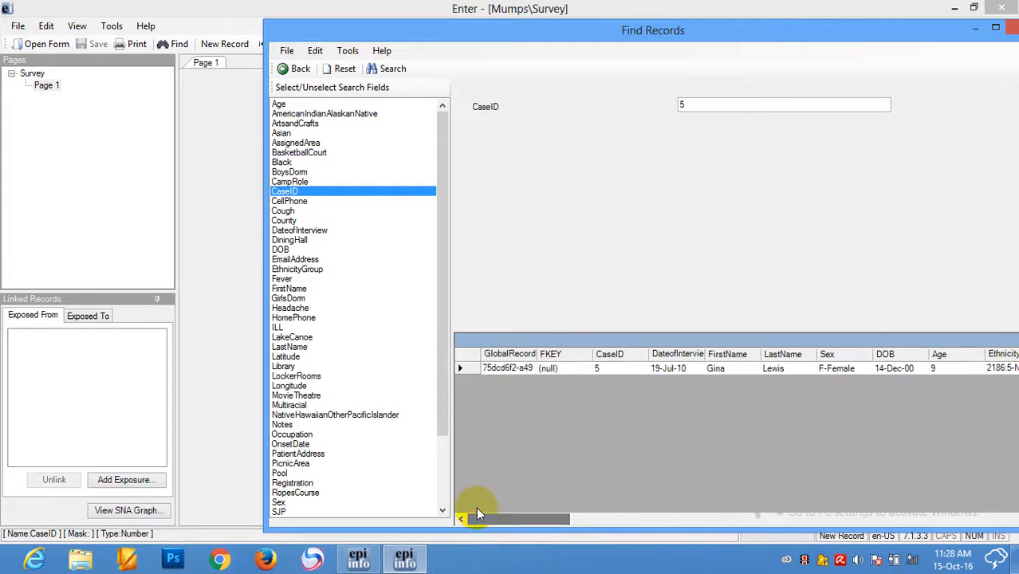
- Inspect the found record's row and its individual cells, and remove CaseID from the search fields
click(463, 368)
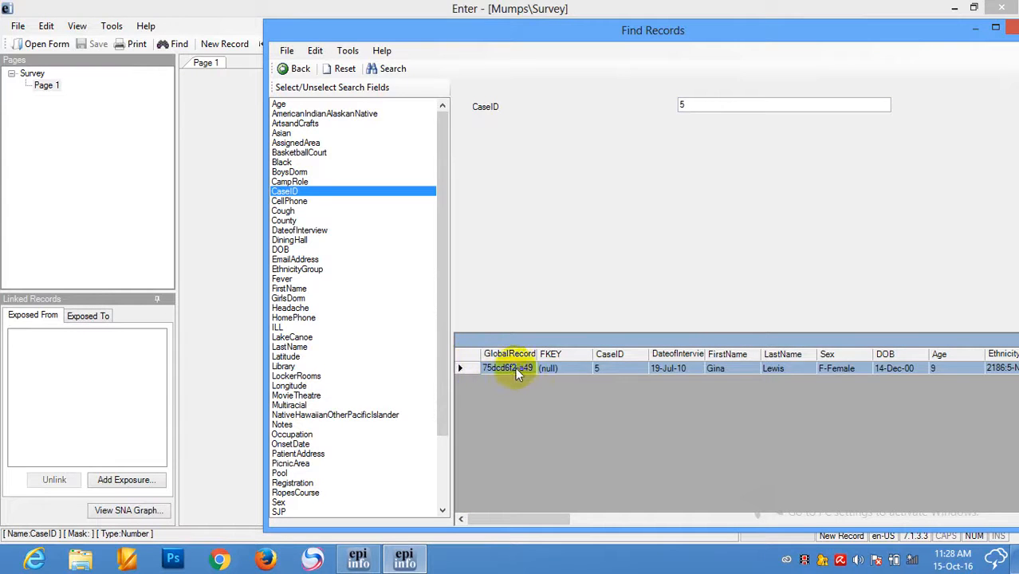
click(551, 369)
click(612, 373)
click(673, 369)
click(470, 368)
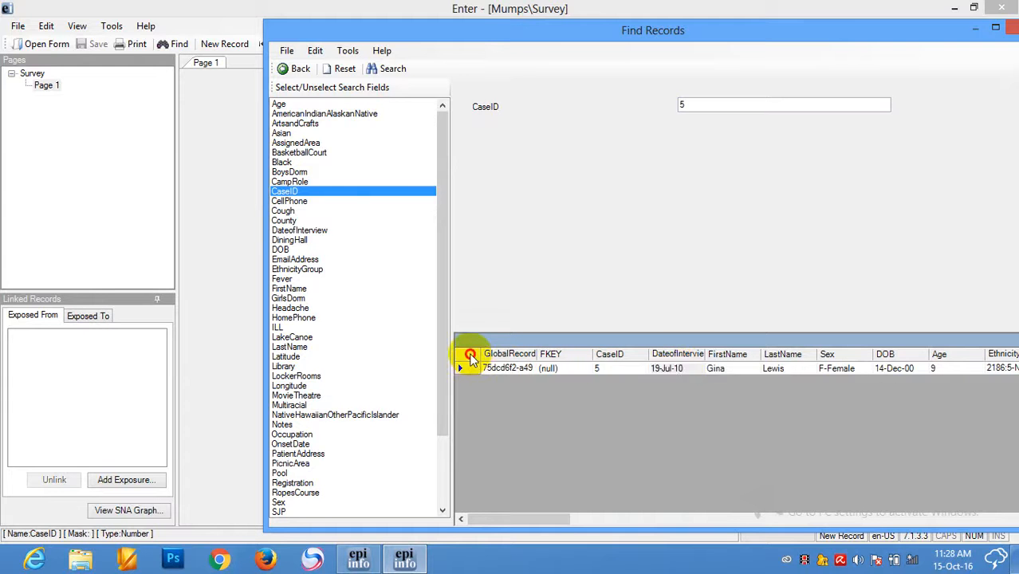
click(642, 367)
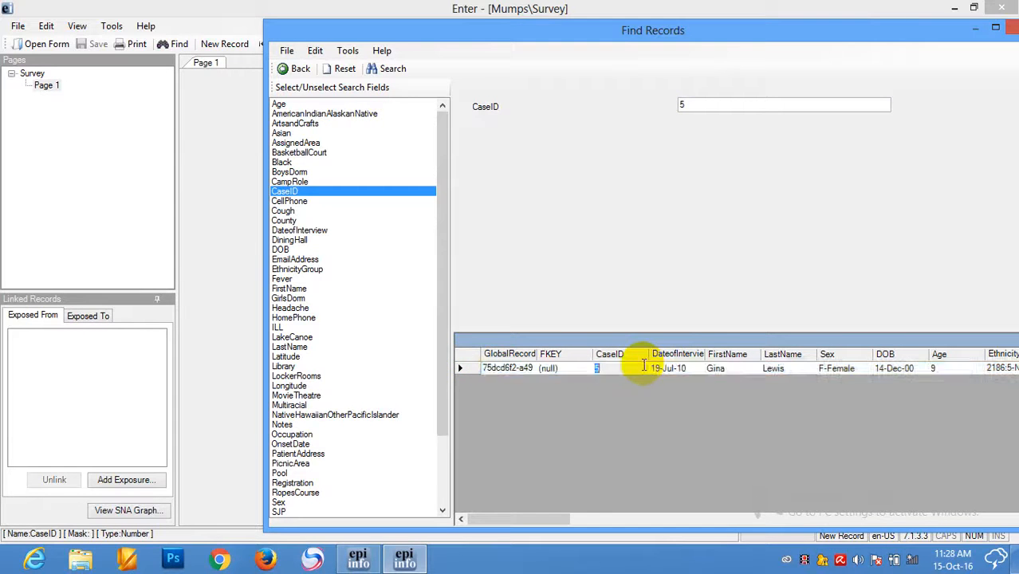
click(774, 368)
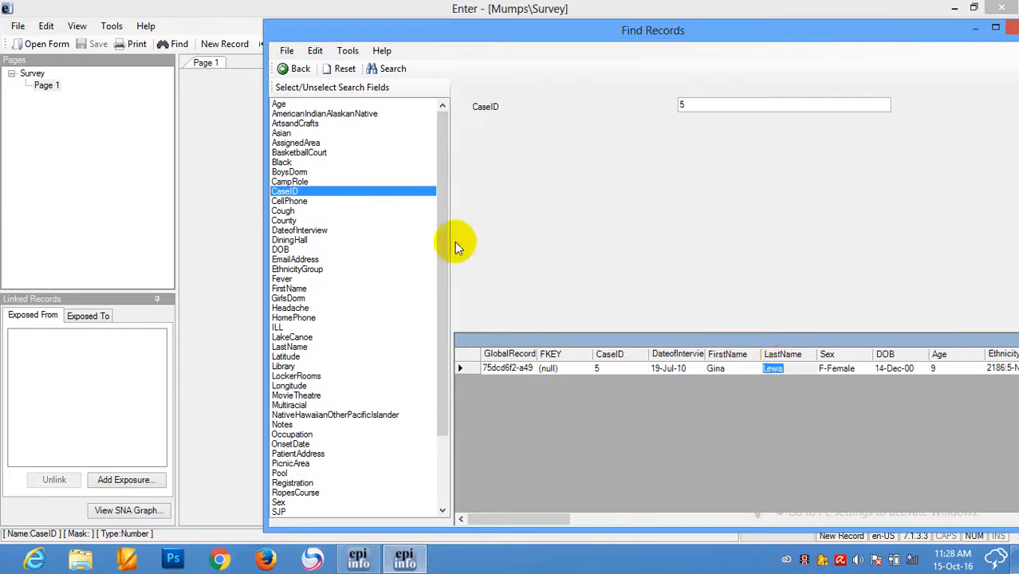
click(286, 193)
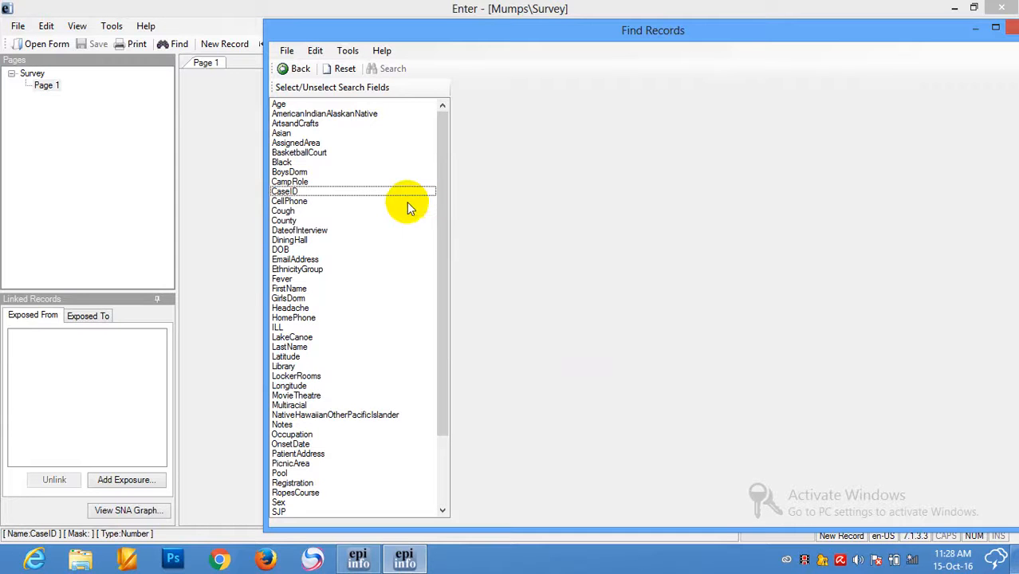
click(283, 279)
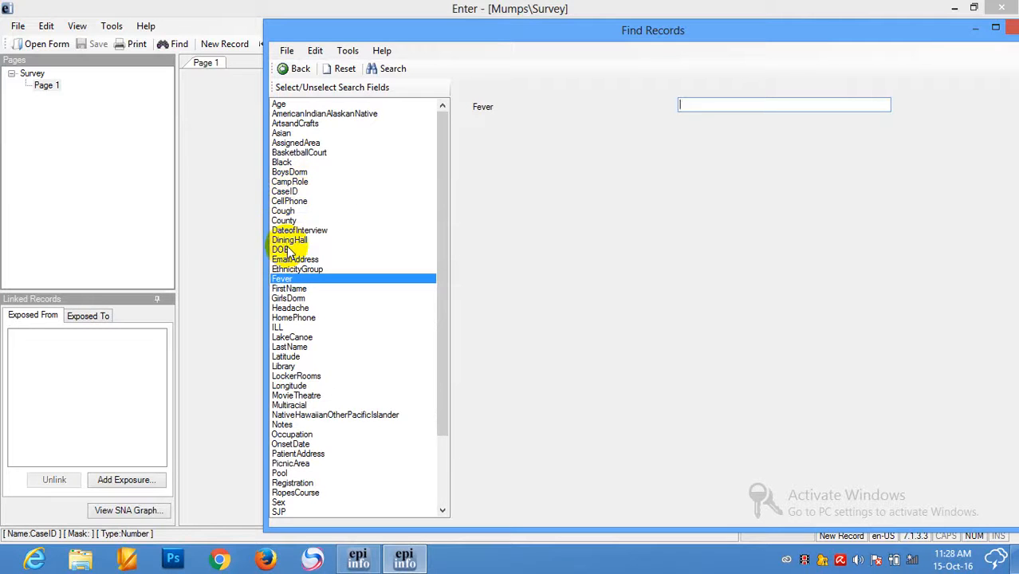
click(284, 192)
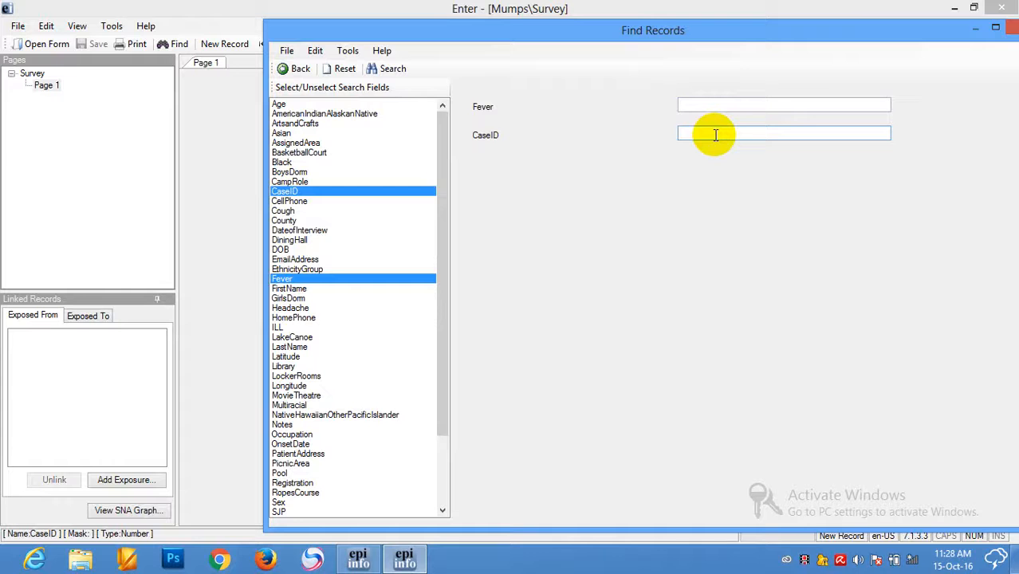
click(289, 279)
click(285, 192)
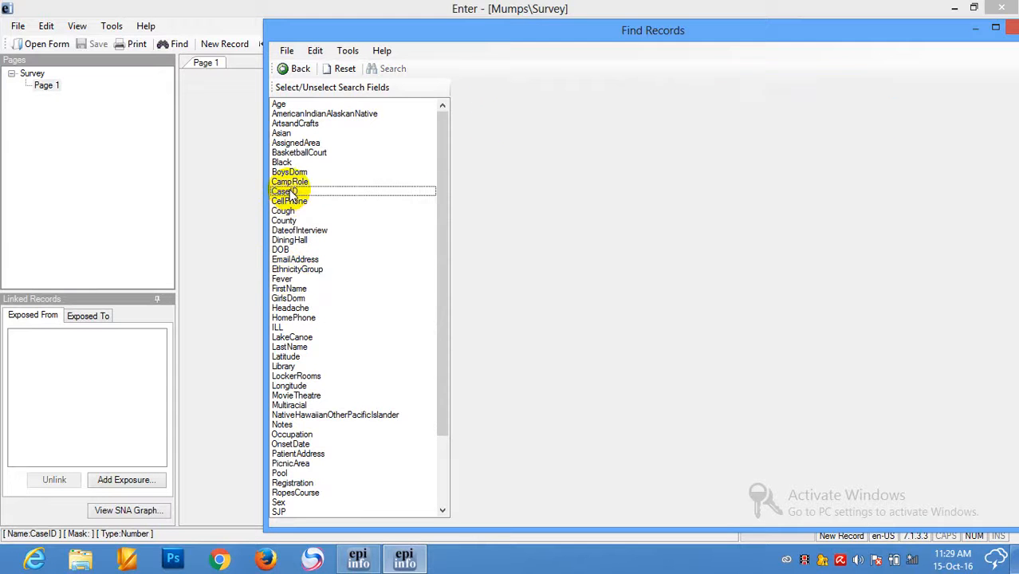
- Choose Fever and Sex as the search fields, with Yes and M-Male as their criteria
click(283, 281)
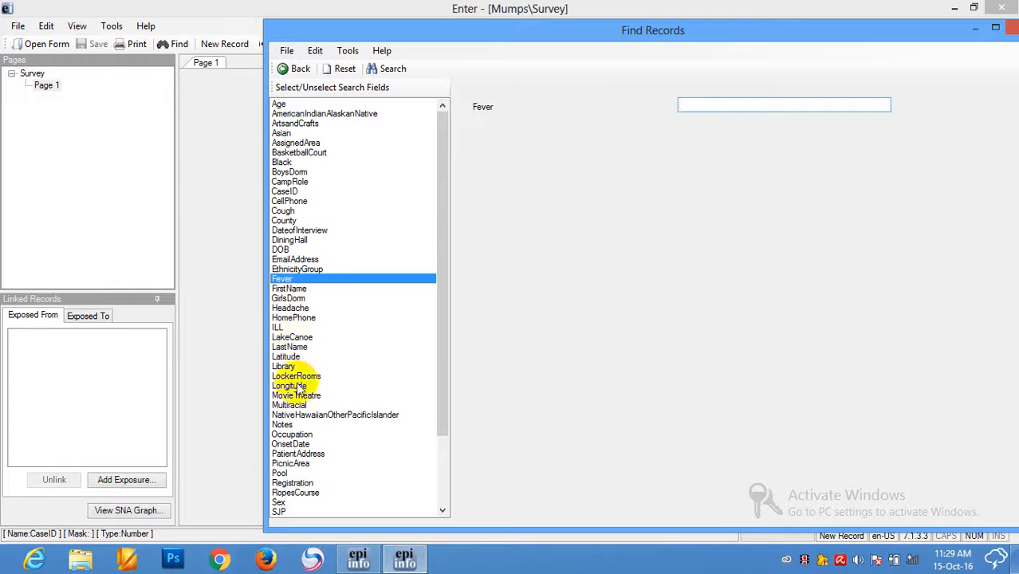
click(279, 502)
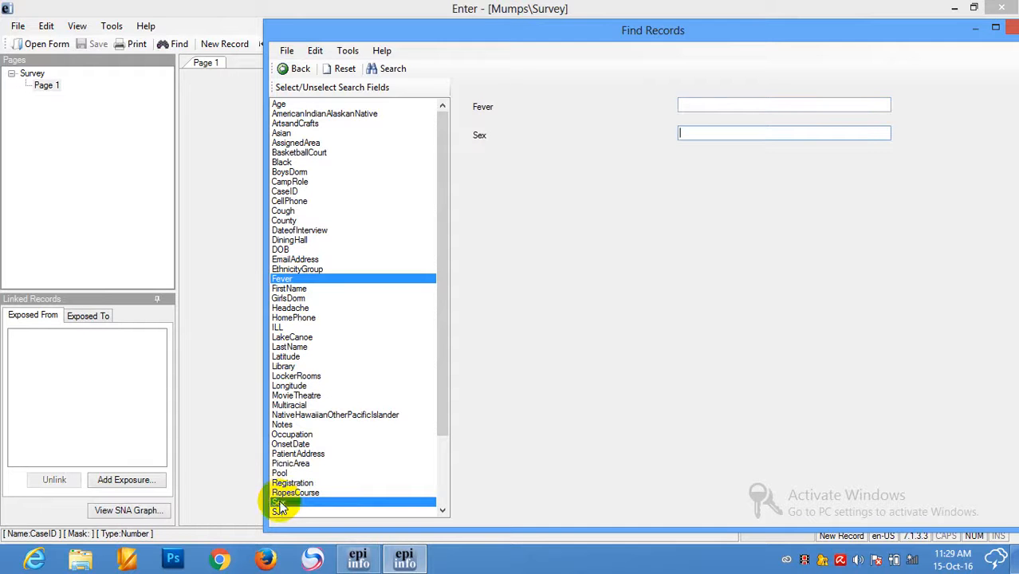
click(690, 107)
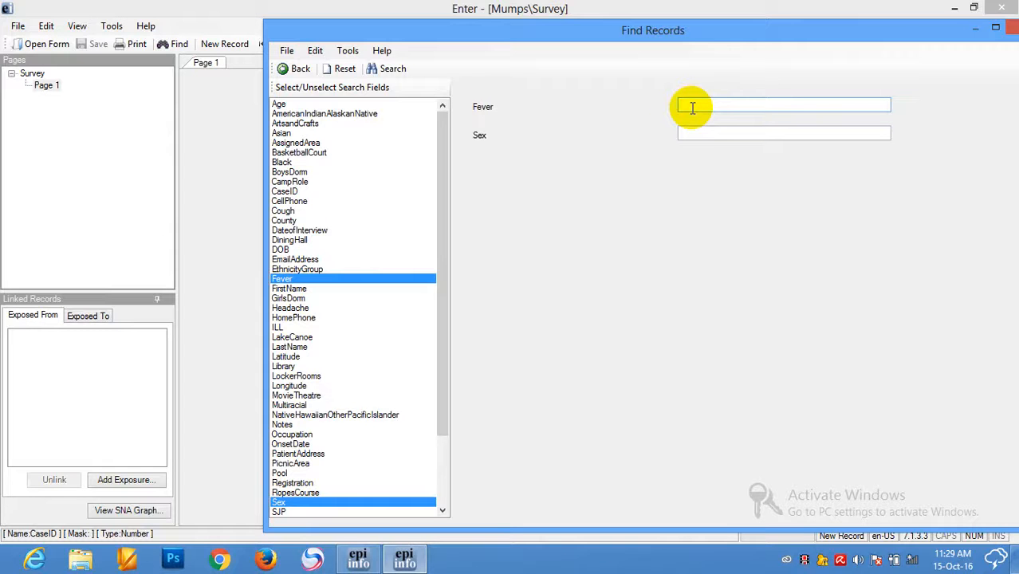
text(Yes)
click(732, 134)
text(M-Male)
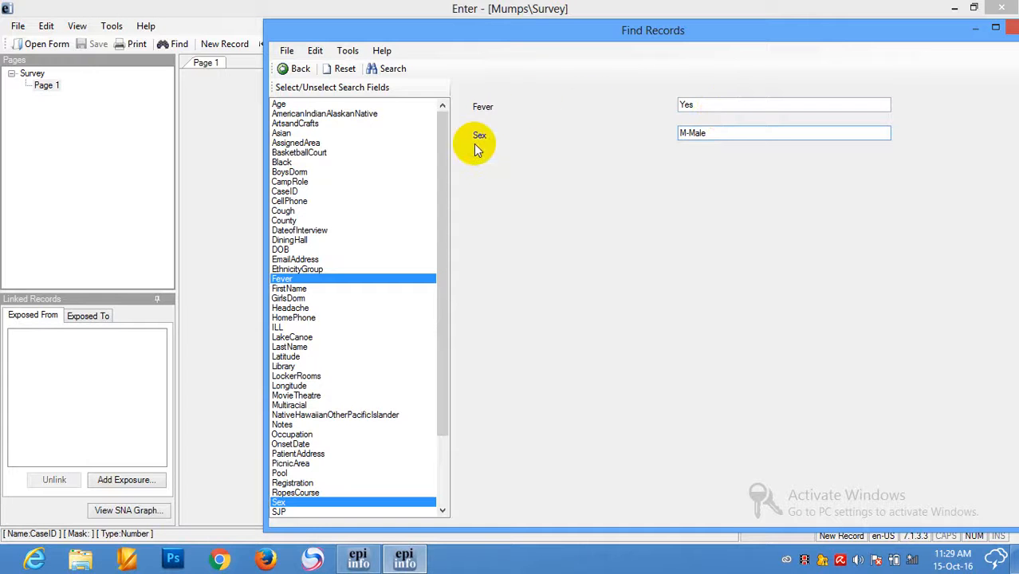
- Run the search for male cases with fever and review the matching records across to their symptom columns
drag(709, 103, 668, 103)
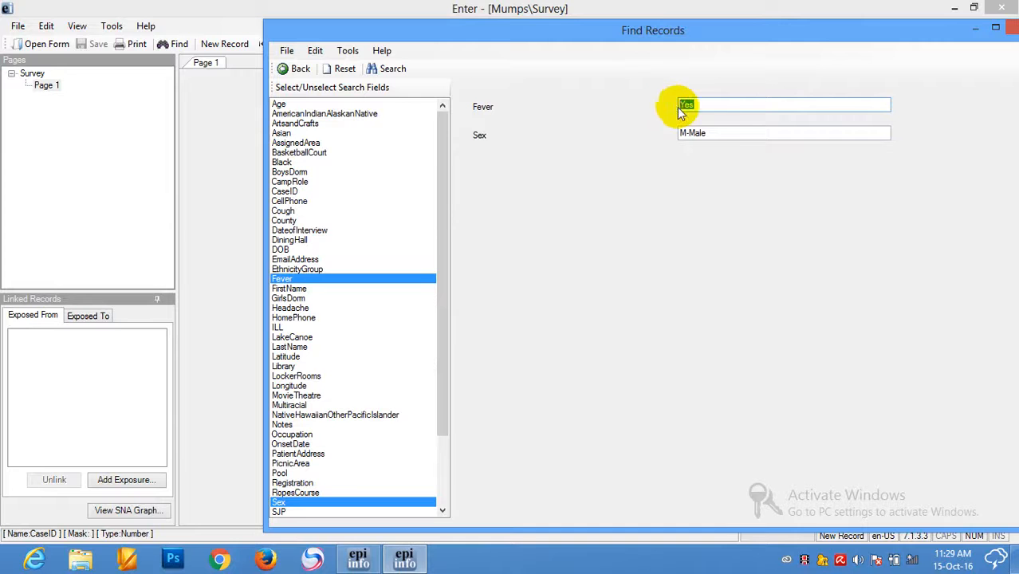
click(727, 133)
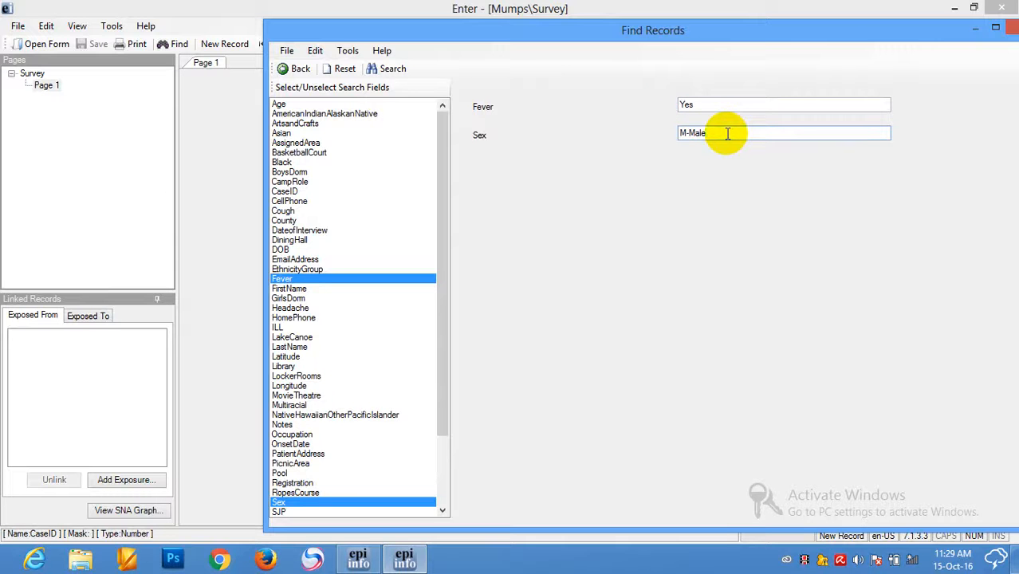
click(391, 68)
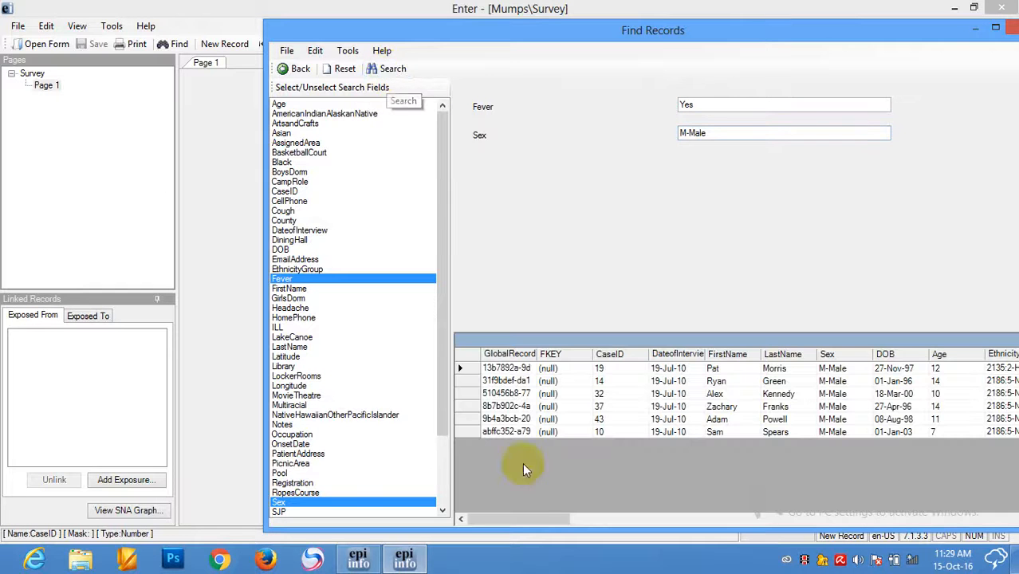
click(535, 520)
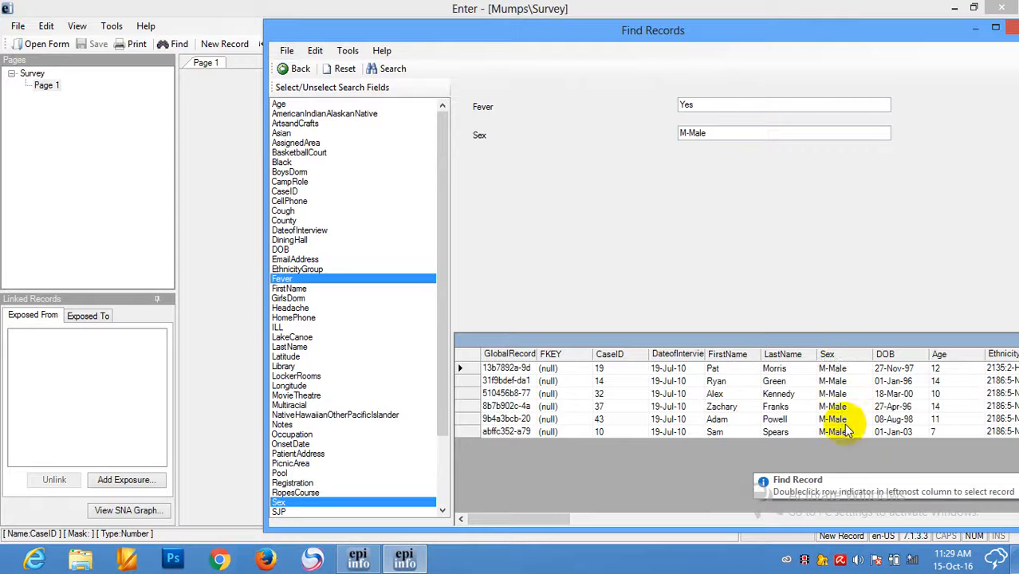
drag(523, 518, 813, 519)
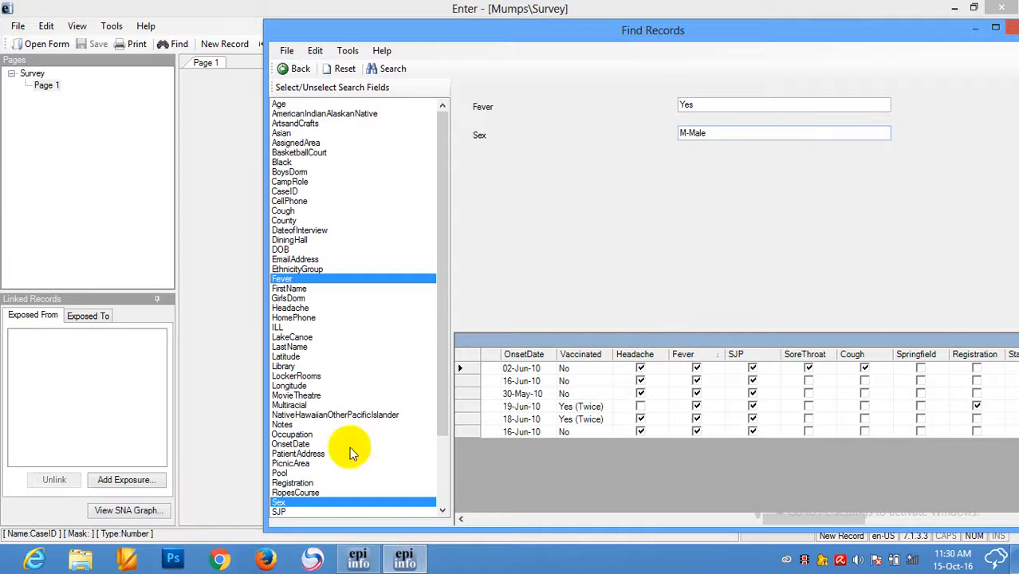
- Remove Sex from the search fields, find all records with Fever set to Yes, and close the record search
click(278, 504)
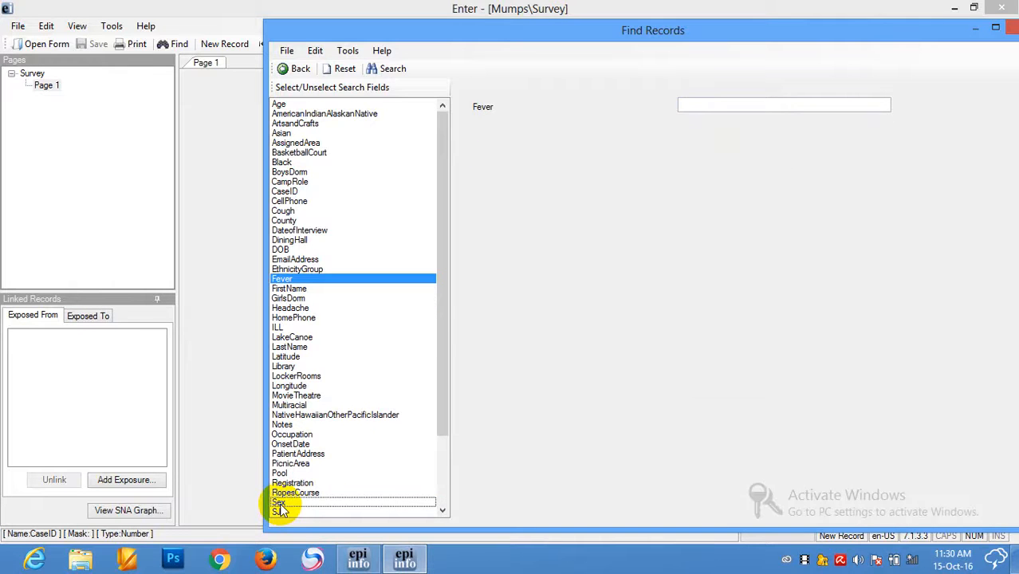
click(689, 107)
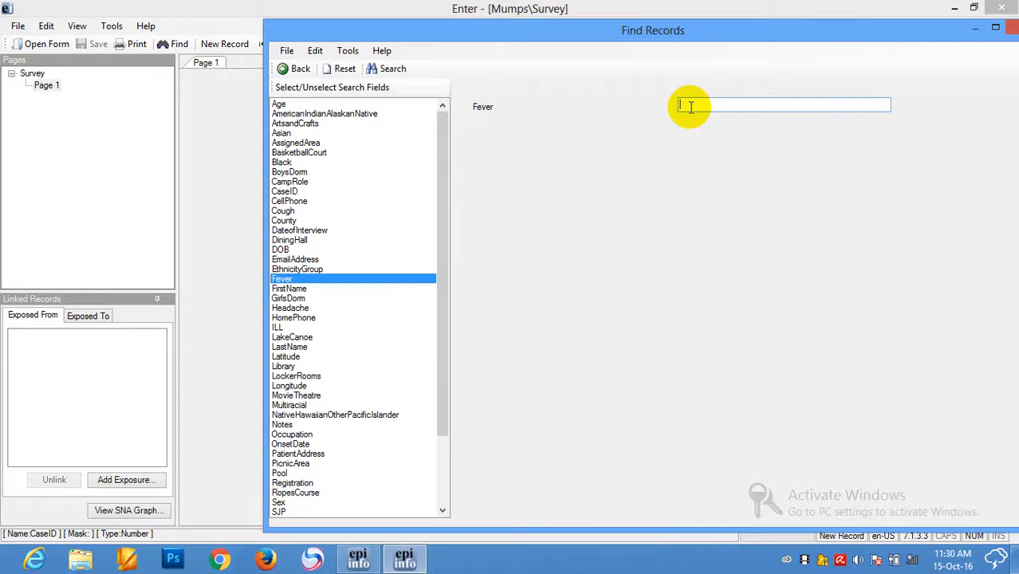
text(Yes)
click(393, 70)
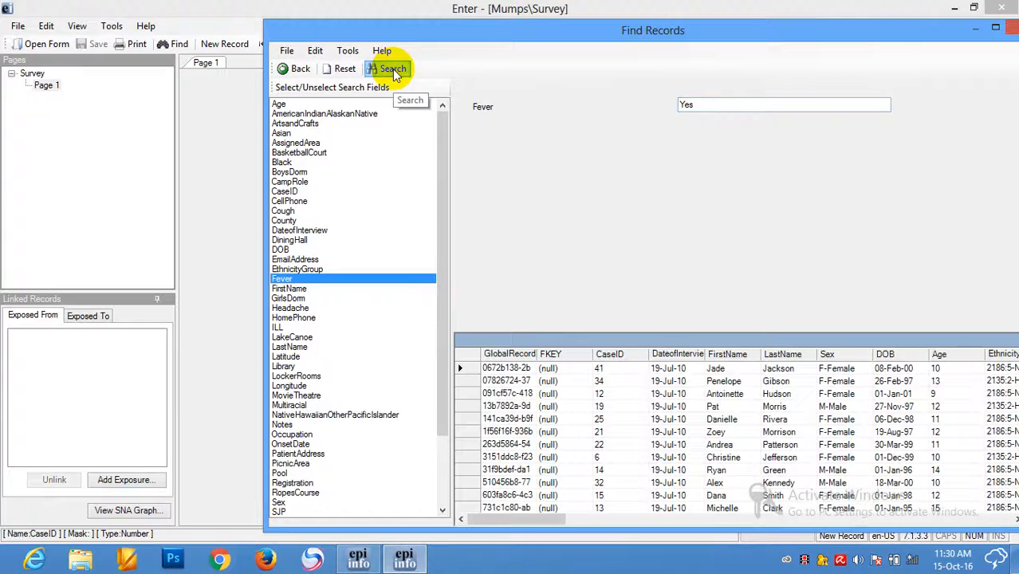
drag(488, 521, 456, 498)
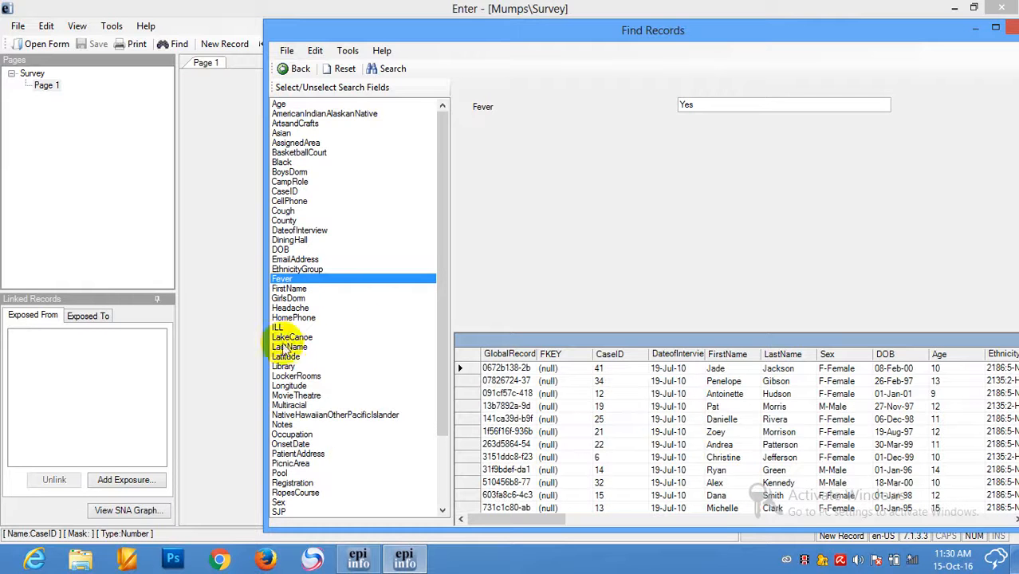
drag(439, 391, 448, 281)
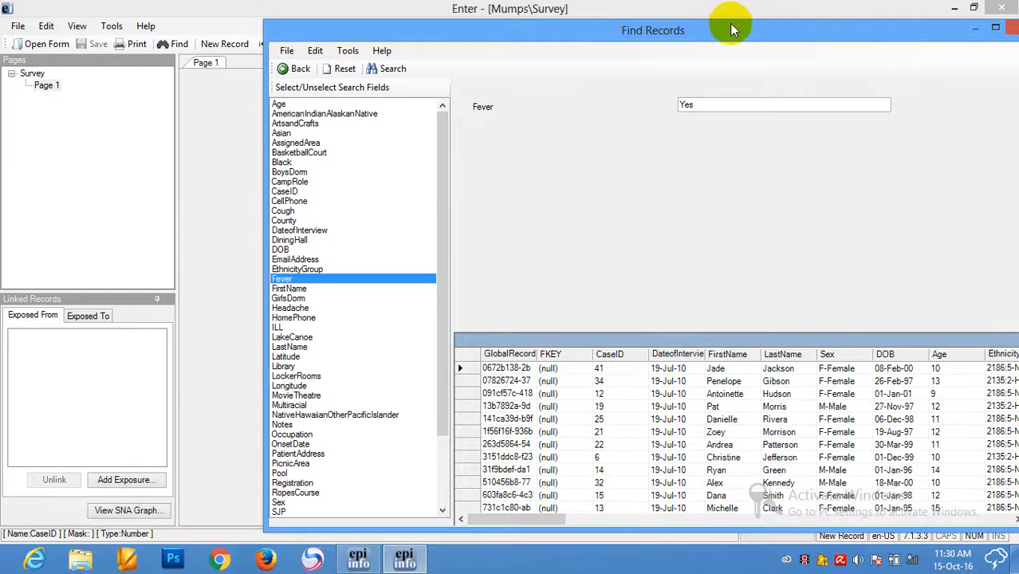
drag(723, 27, 597, 27)
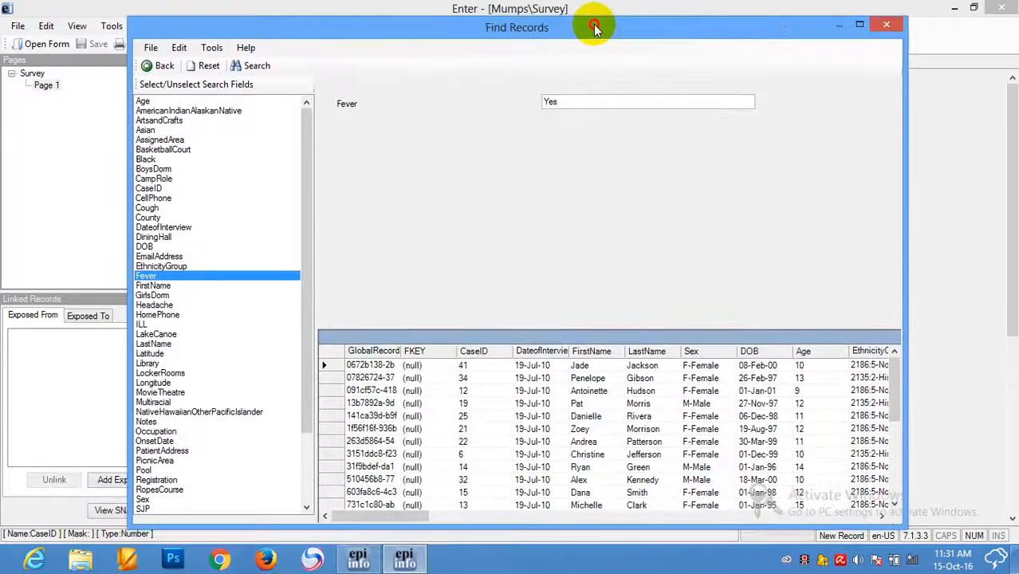
click(884, 24)
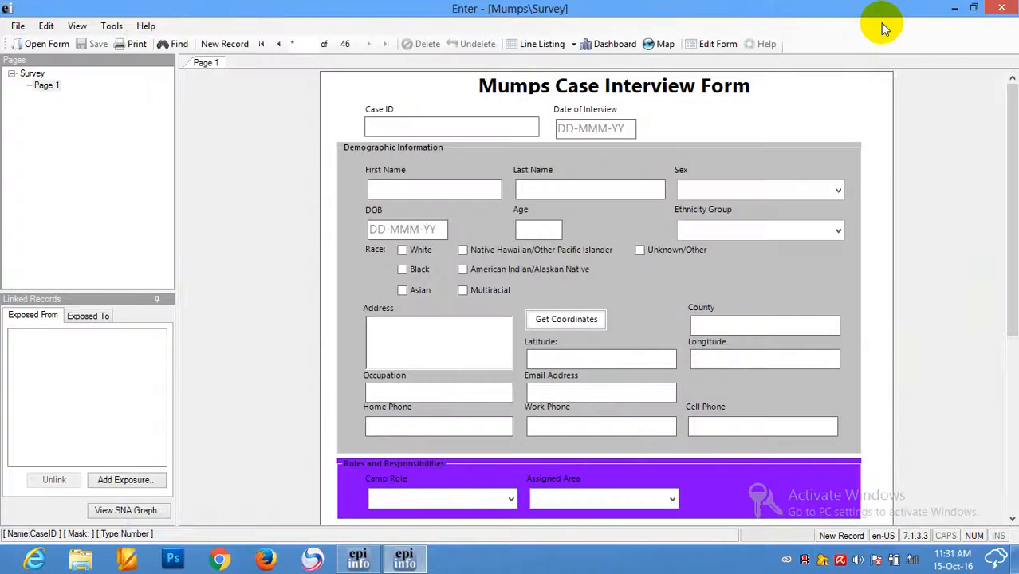
- Display the survey's line listing and open the record with CaseID 33 from it in the form
click(536, 43)
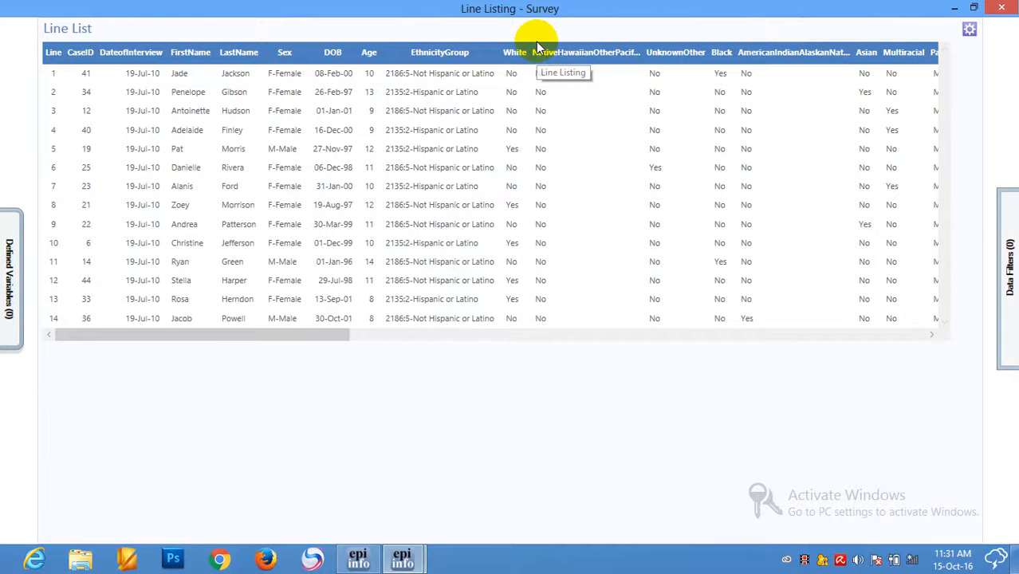
drag(941, 72, 949, 143)
double_click(436, 146)
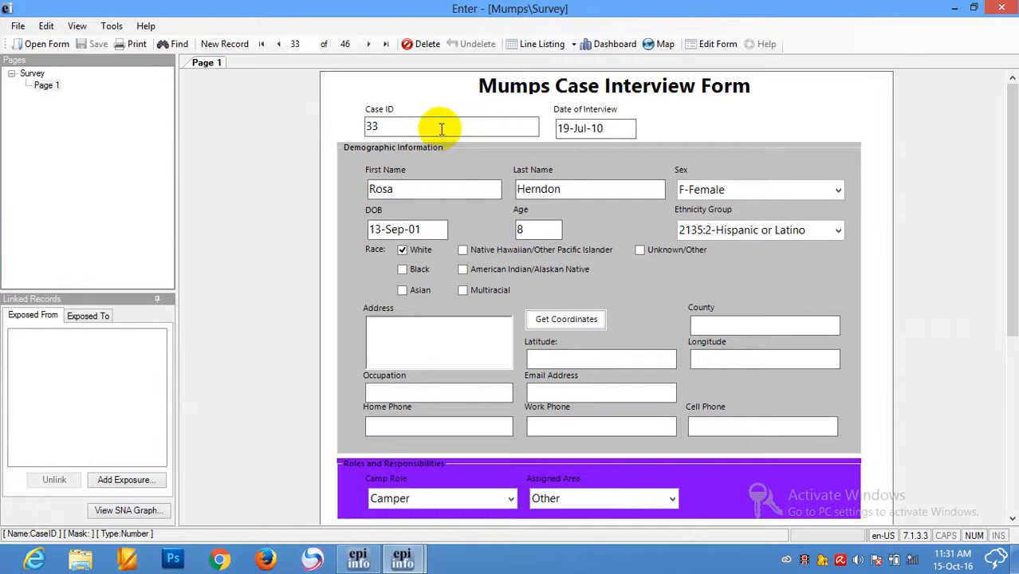
- Check the available line listing formats, display the listing, and open the record on line 46 in the form
click(573, 45)
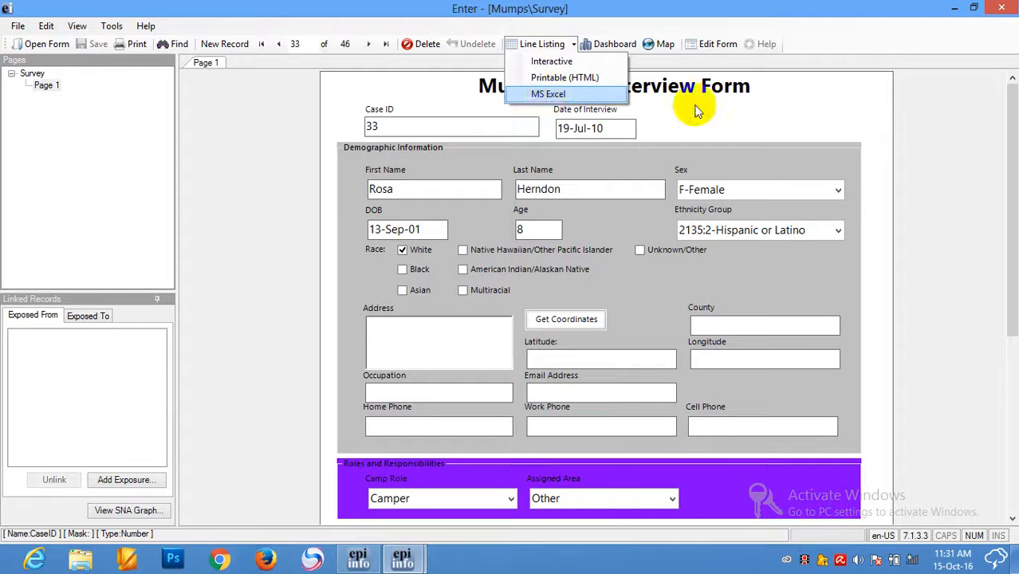
click(909, 154)
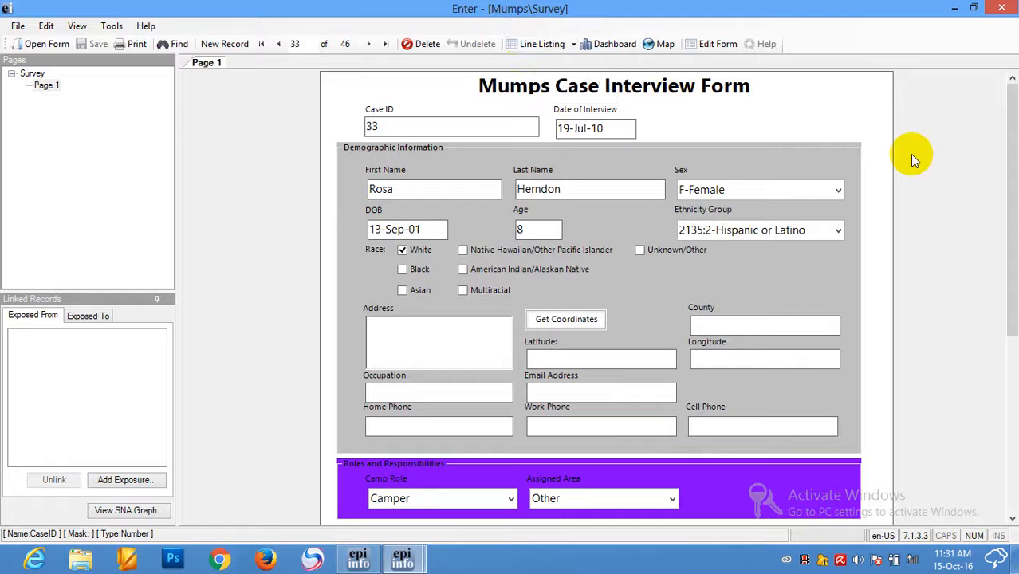
click(518, 45)
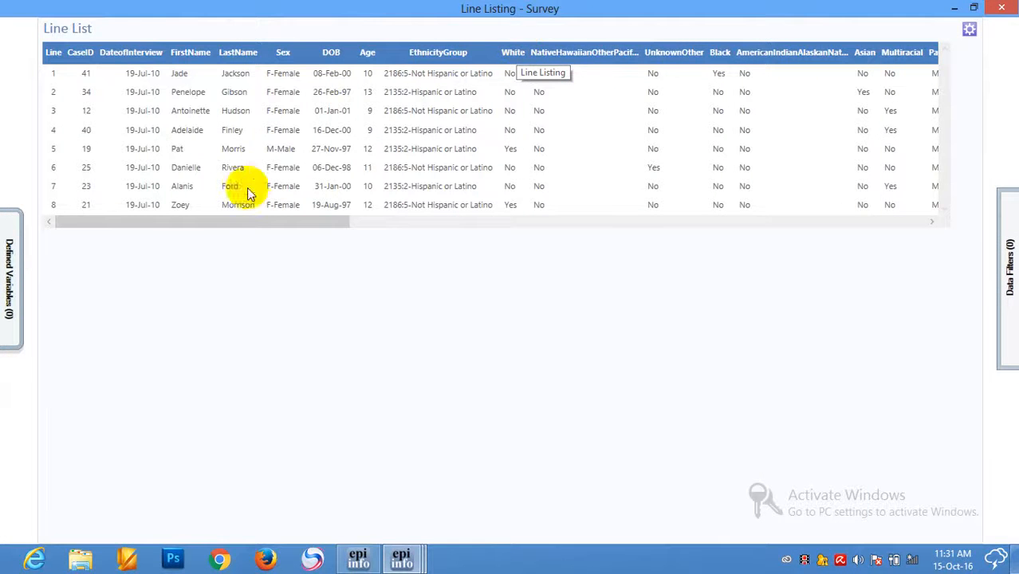
click(264, 222)
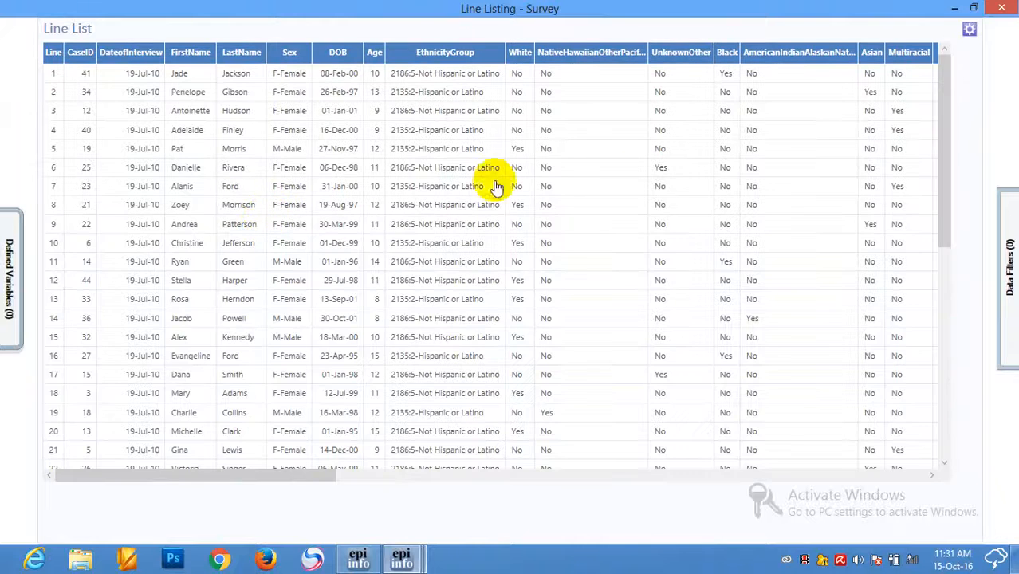
drag(946, 85, 962, 305)
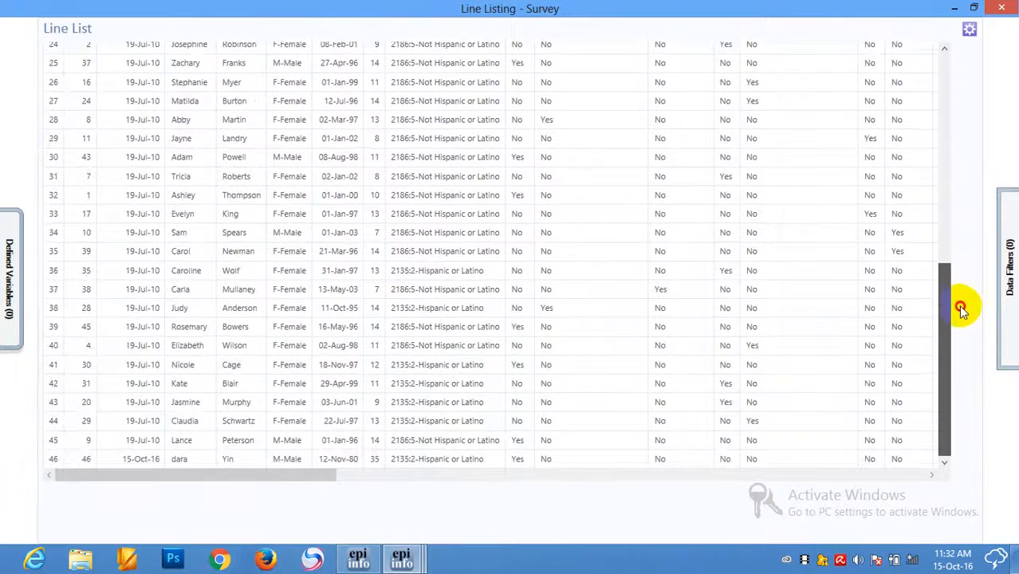
click(46, 463)
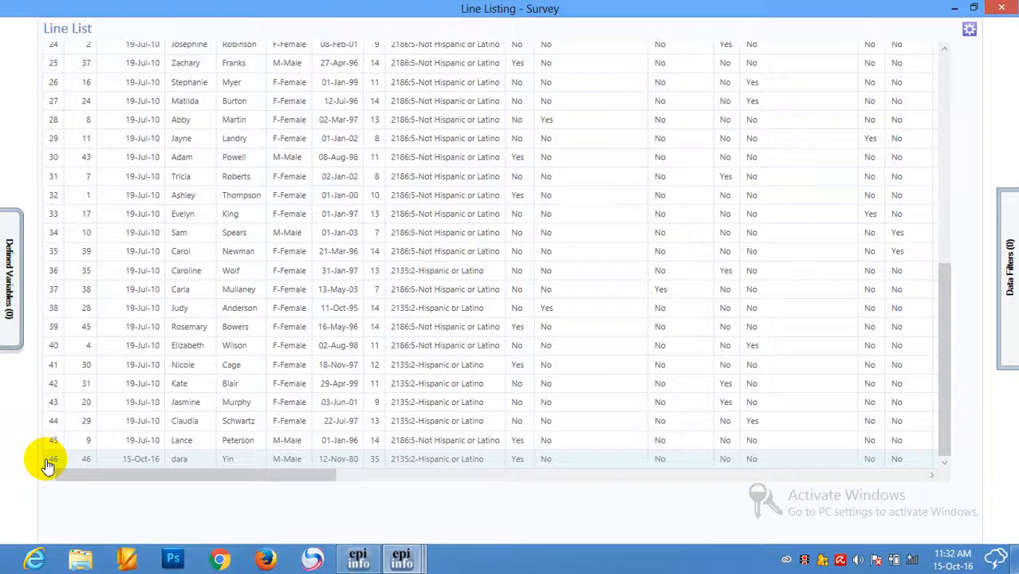
double_click(48, 462)
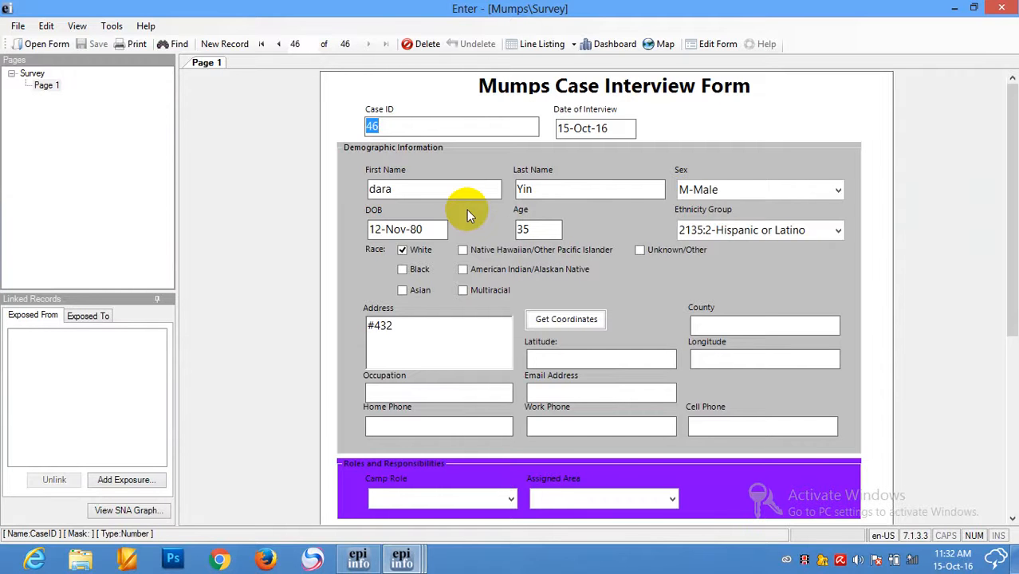
- Display the line listing again, review its columns through to Notes, and open the record with CaseID 40
click(539, 46)
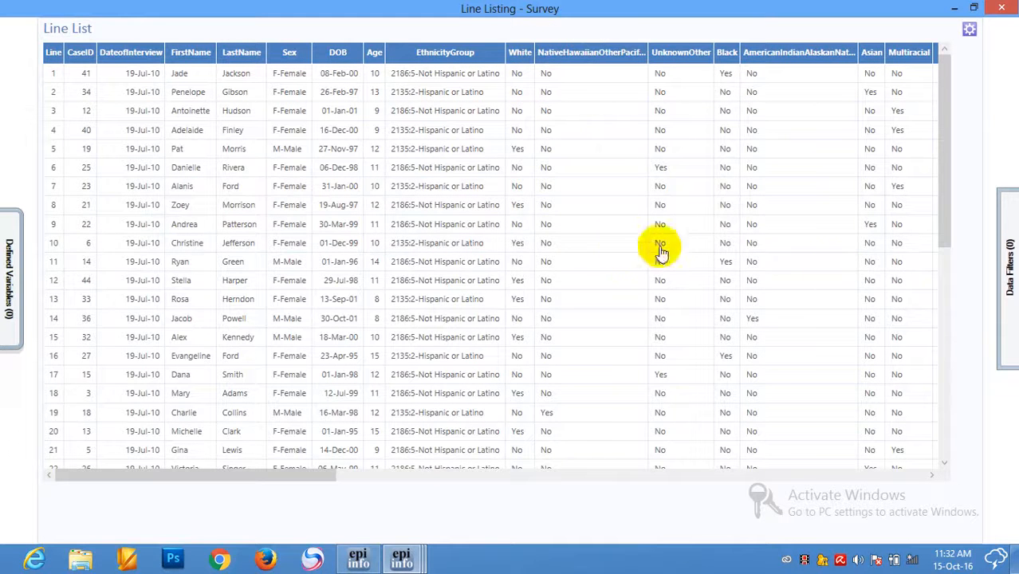
drag(203, 482, 899, 471)
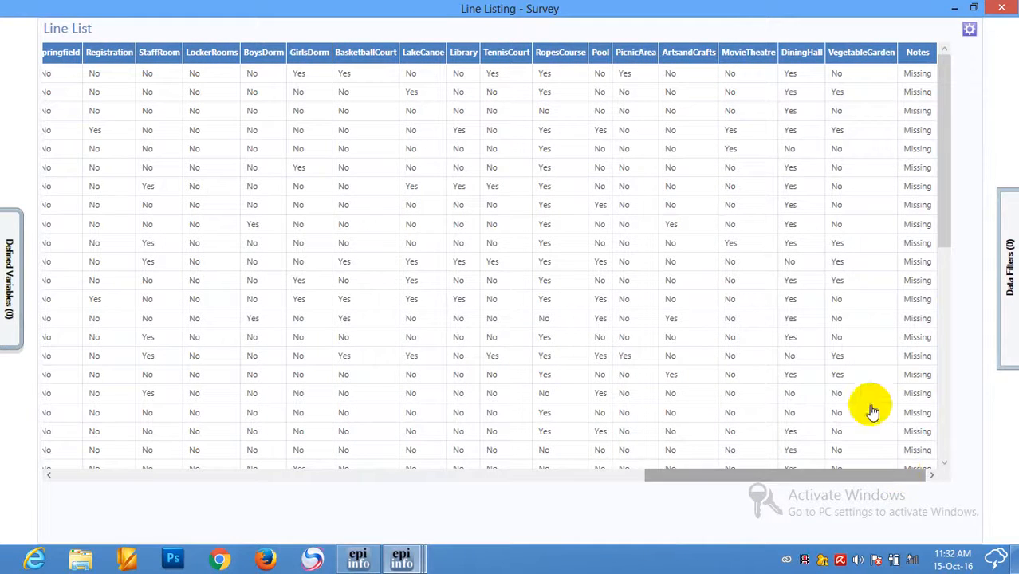
double_click(790, 132)
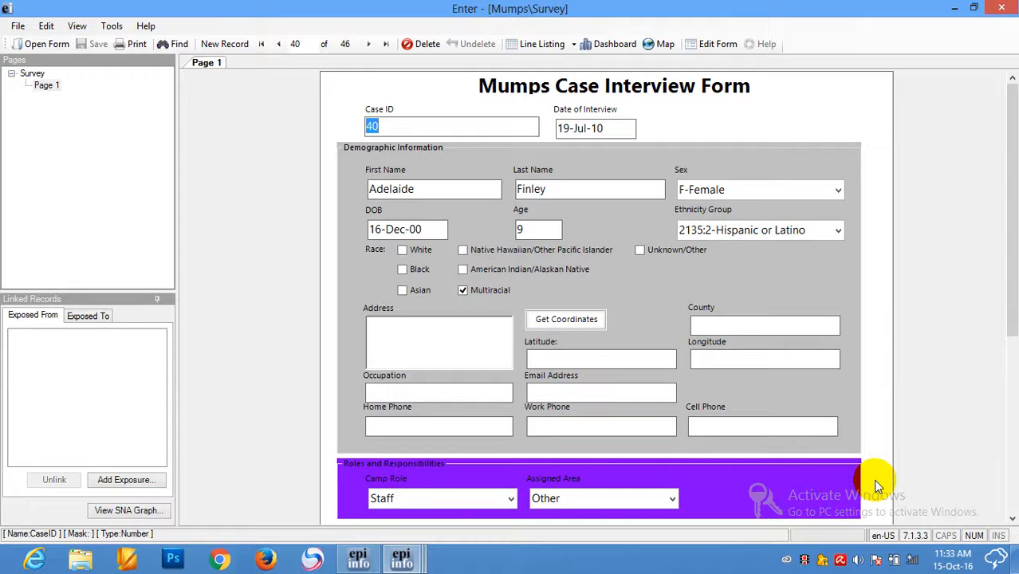
click(808, 563)
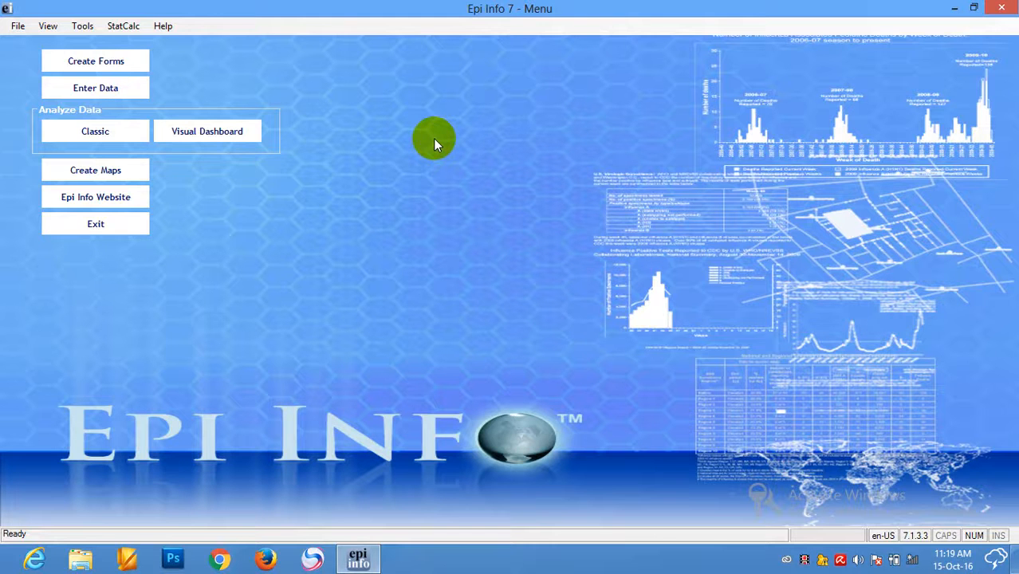
- Start the Enter Data module of Epi Info 7
click(88, 88)
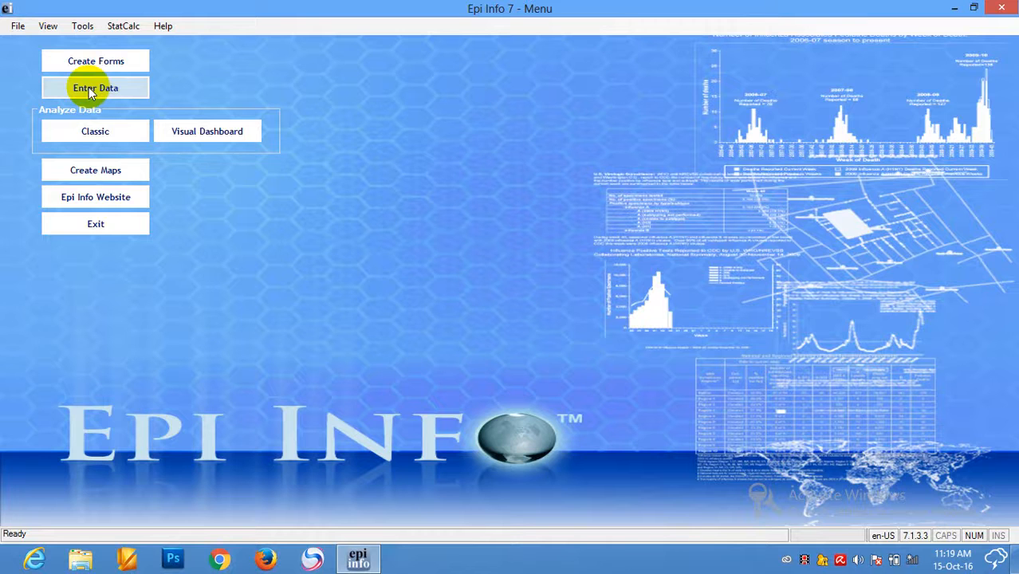